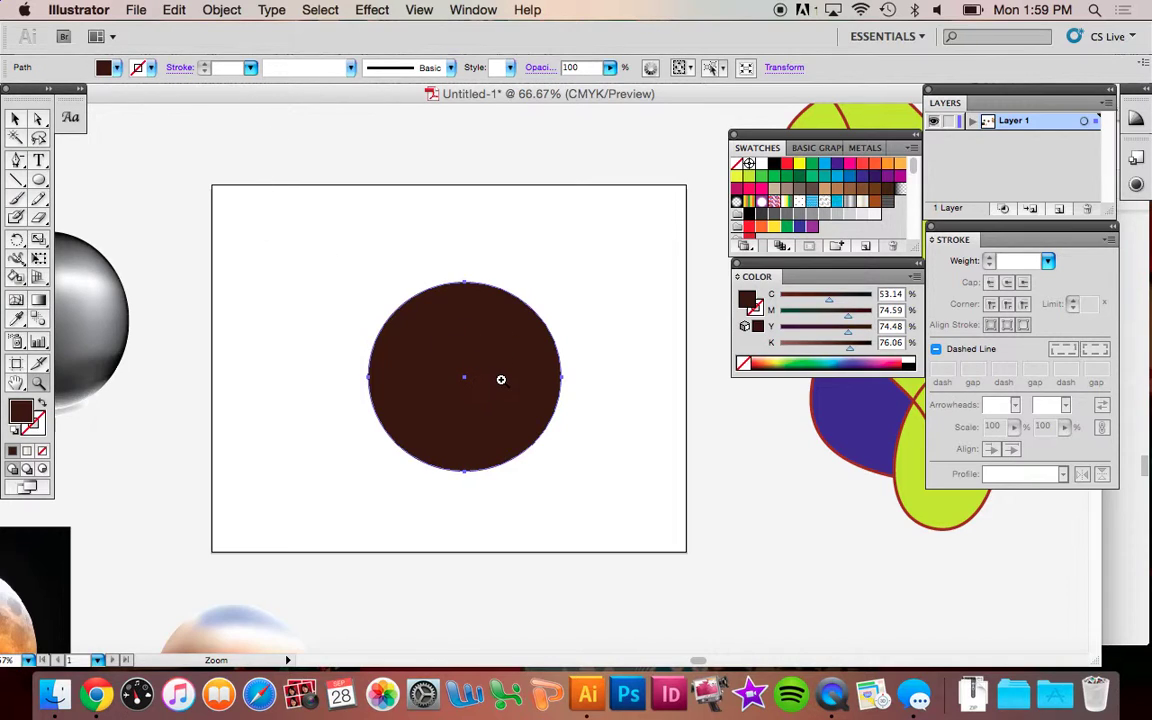
Delete the dark brown circle and draw a rectangle about 841 by 658 pt that extends slightly past the artboard on every side
click(17, 118)
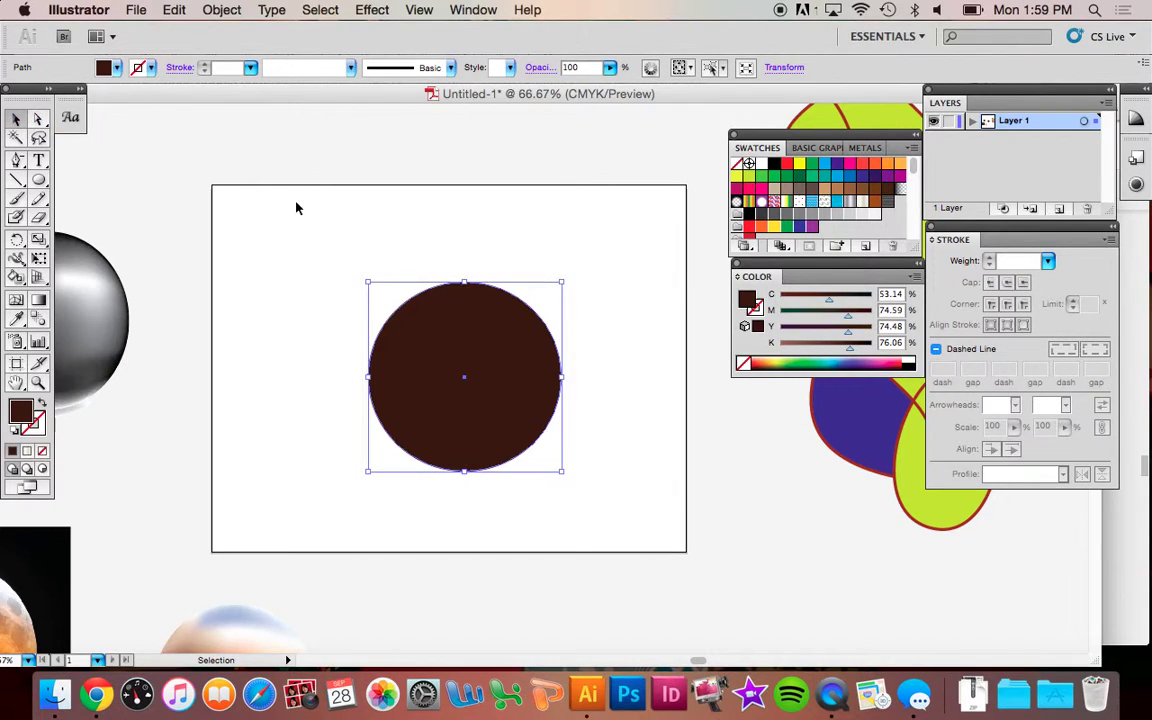
key(Delete)
drag(39, 180, 127, 185)
drag(197, 171, 702, 563)
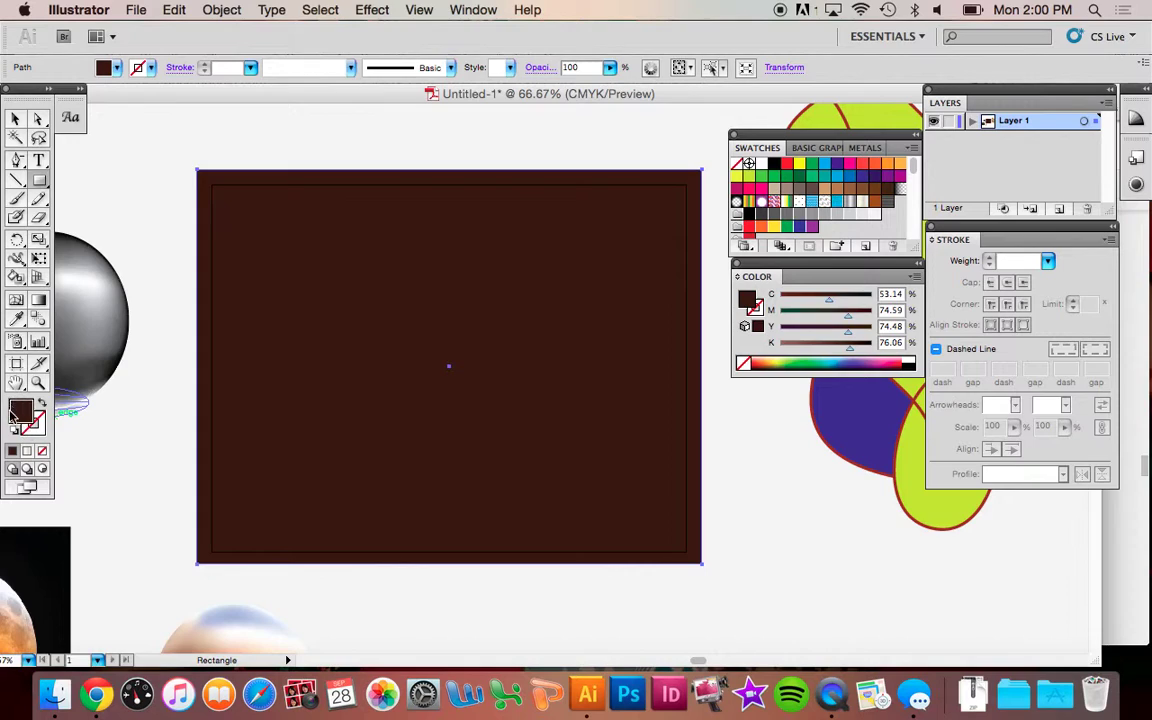
Replace the rectangle's solid brown fill with the pale multi-stop gradient and place the Gradient panel directly below the Color panel
click(43, 453)
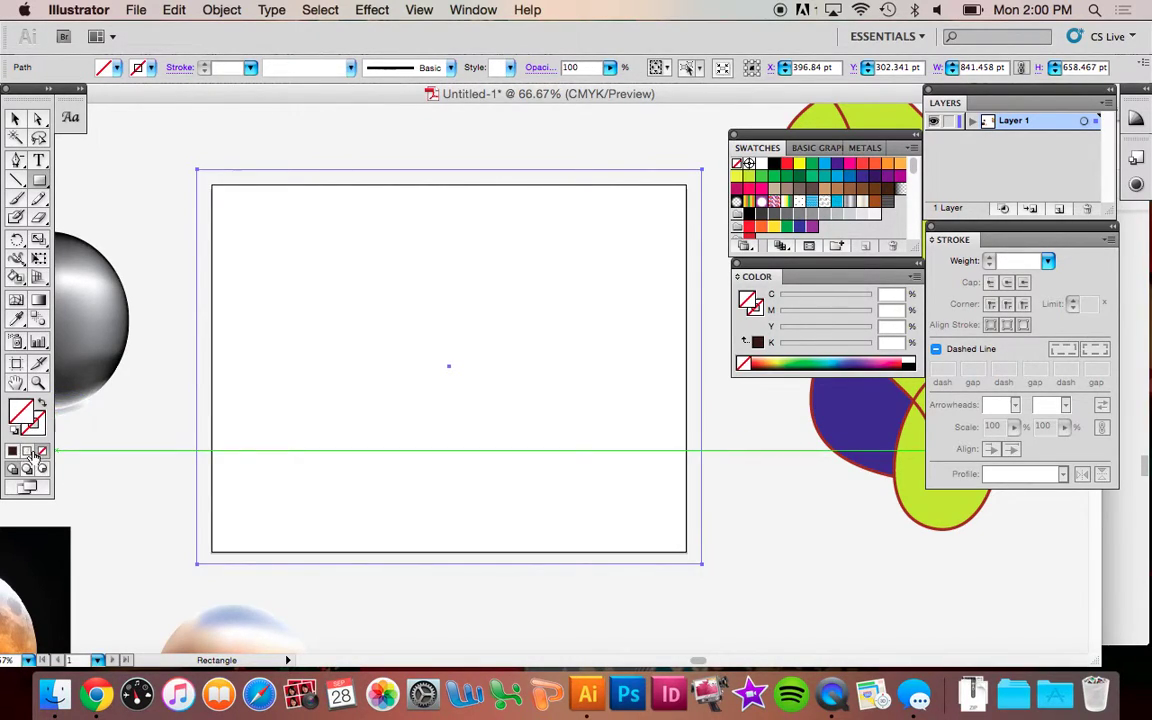
click(28, 451)
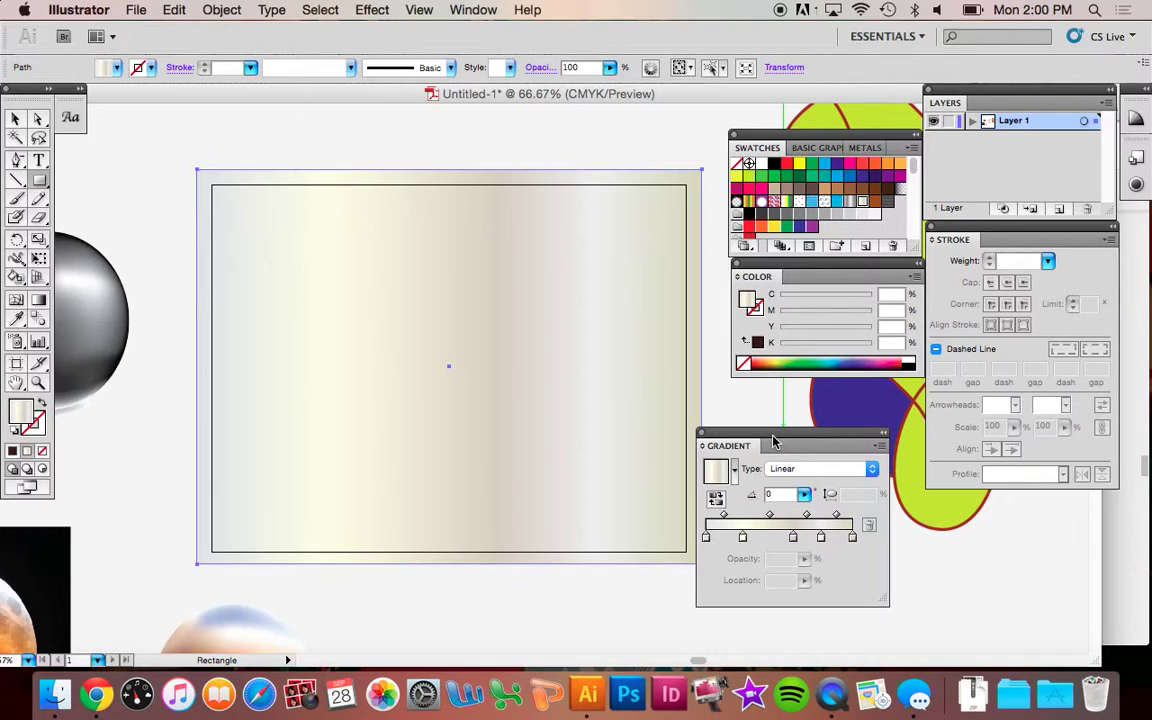
drag(774, 441, 805, 393)
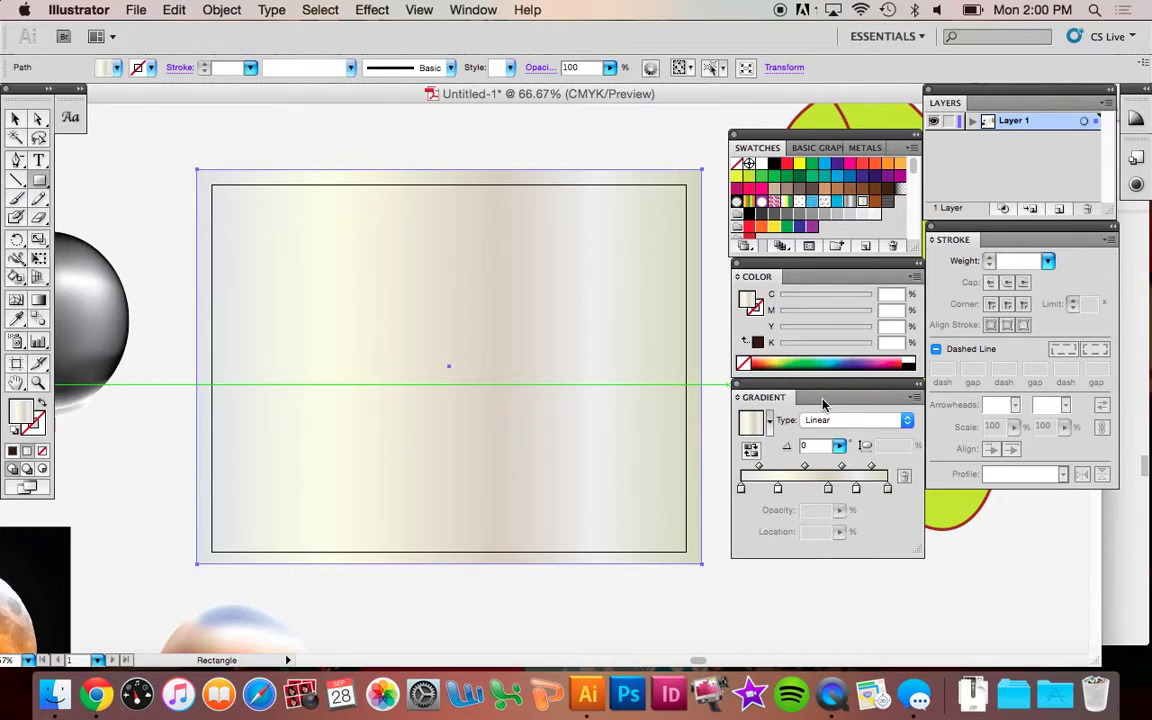
Try the Radial gradient type on the rectangle and switch it back to Linear
click(868, 421)
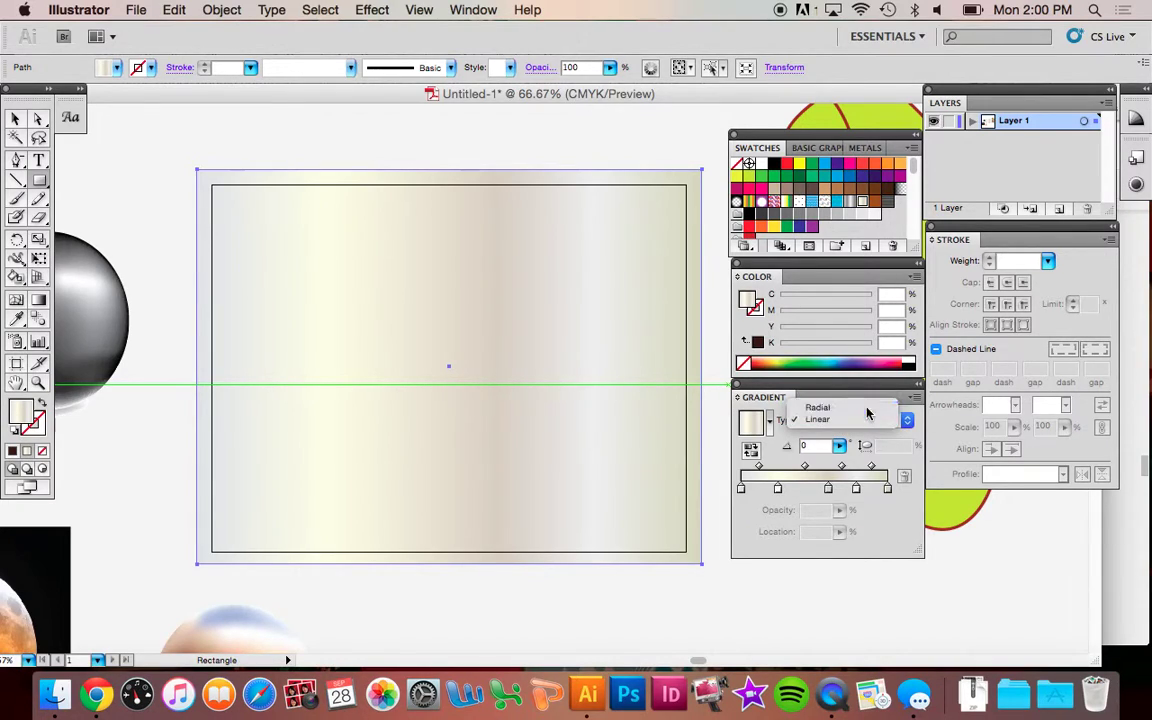
click(869, 407)
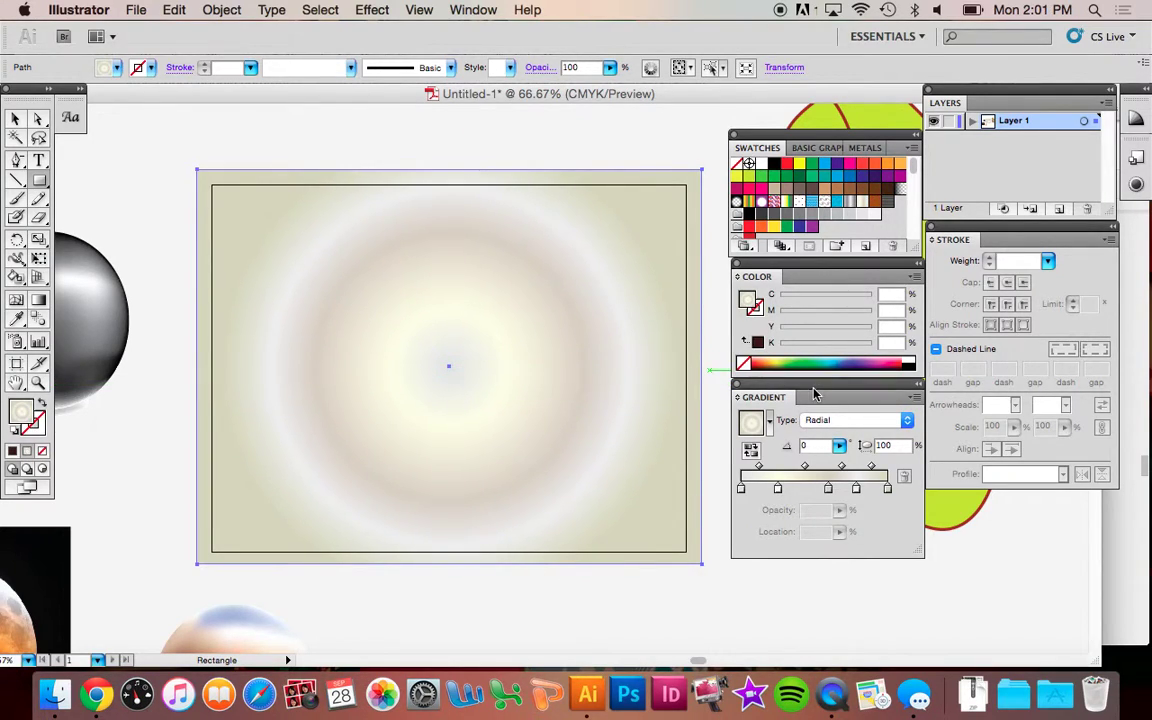
click(850, 420)
click(840, 436)
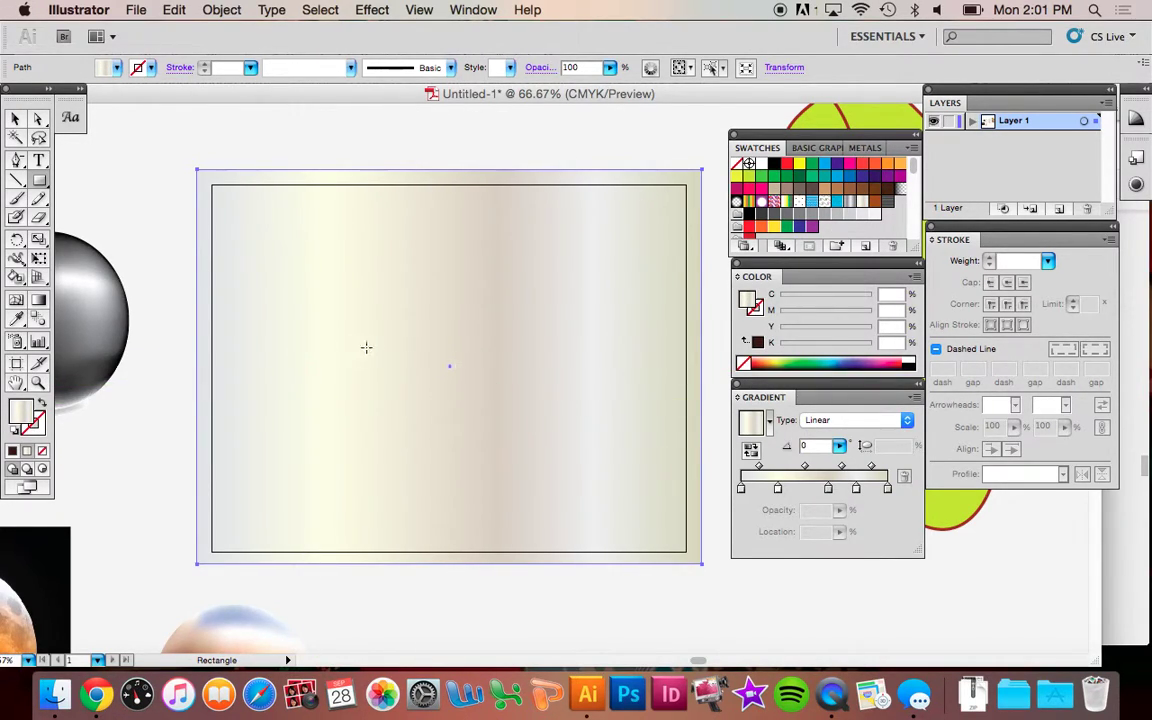
Redraw the linear gradient diagonally with the Gradient tool, ending at about 127.5° from the rectangle's lower right to its upper left
click(38, 300)
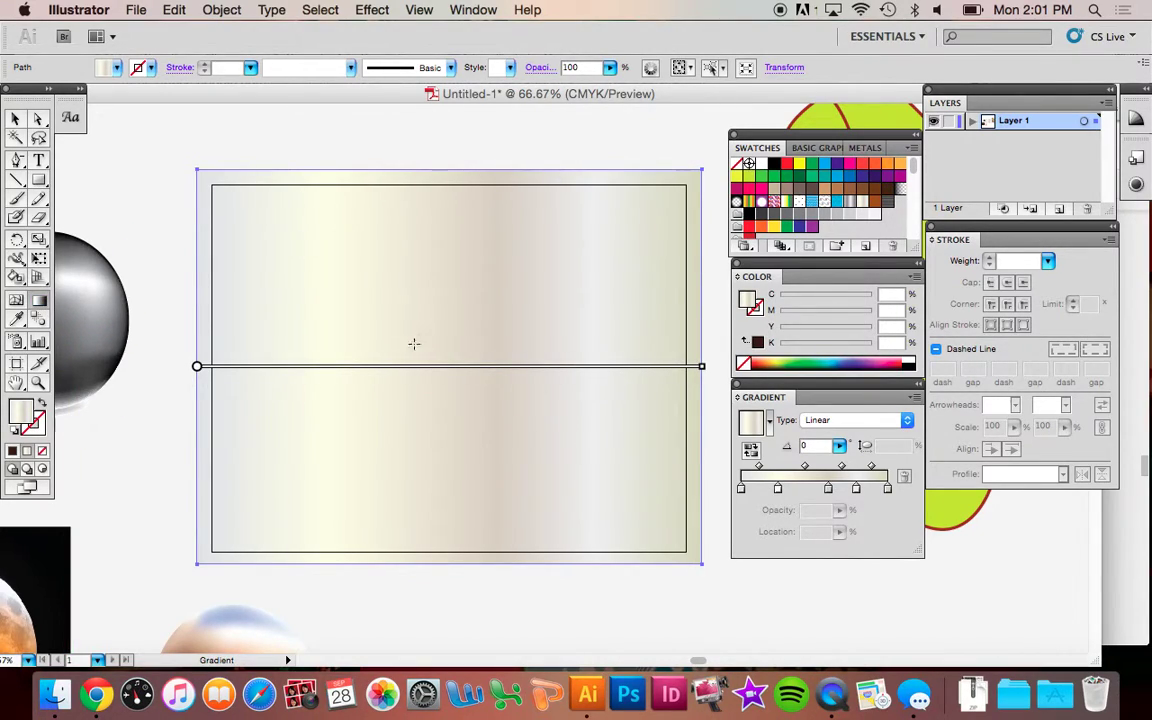
mouse_move(451, 369)
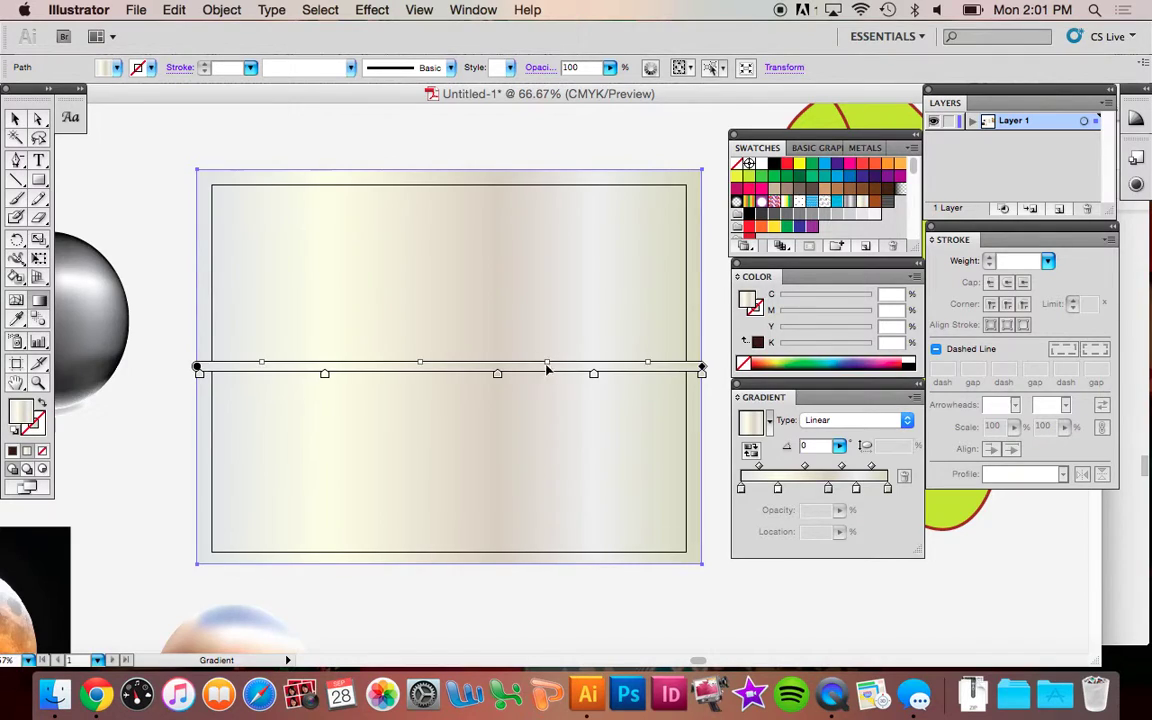
mouse_move(363, 553)
mouse_down()
mouse_move(363, 368)
mouse_move(580, 217)
mouse_move(591, 172)
mouse_up()
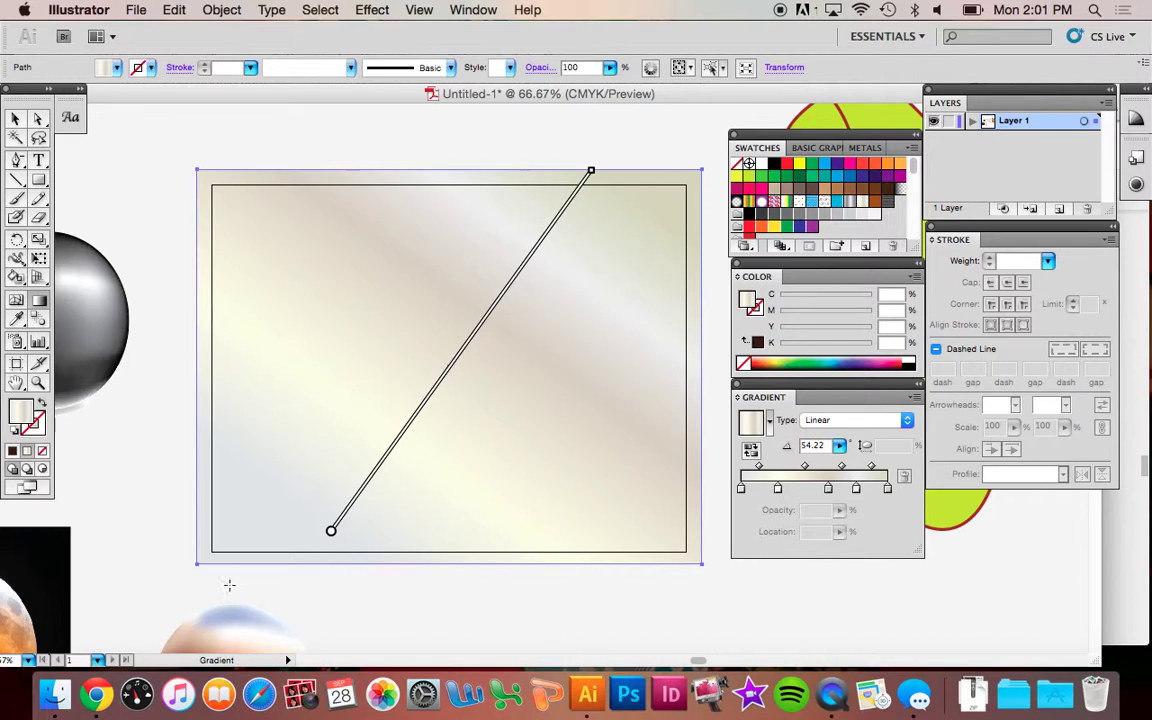
mouse_move(594, 556)
mouse_down()
mouse_move(352, 224)
mouse_move(331, 212)
mouse_up()
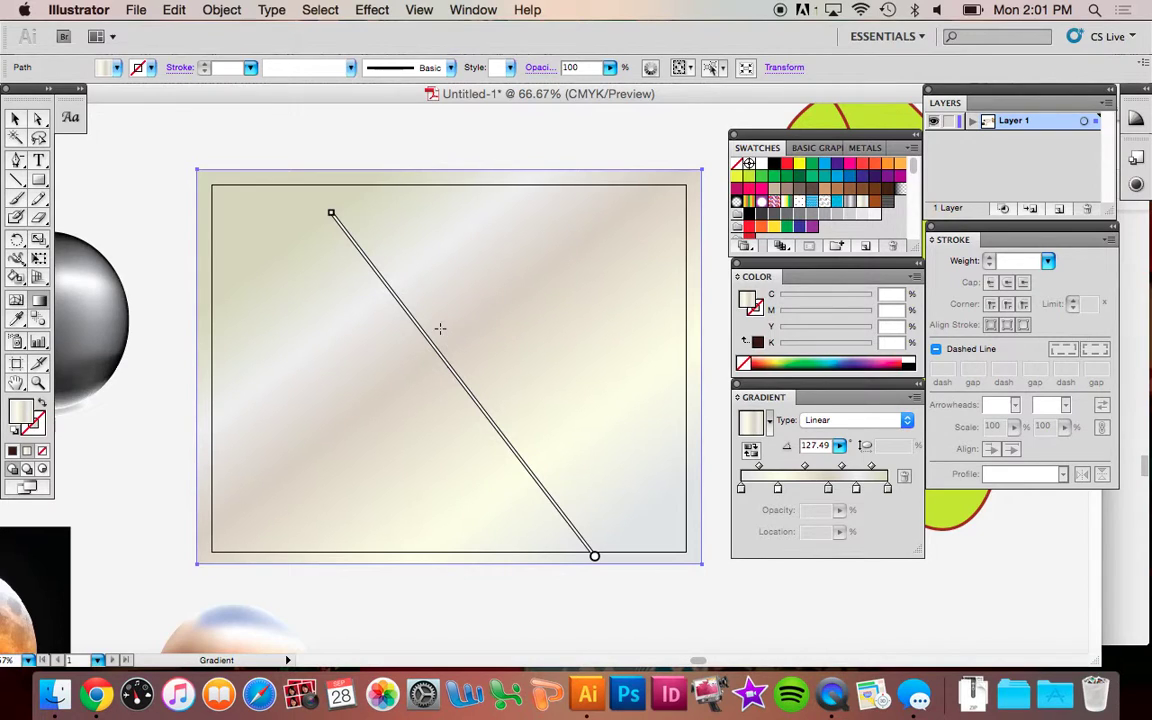
mouse_move(428, 334)
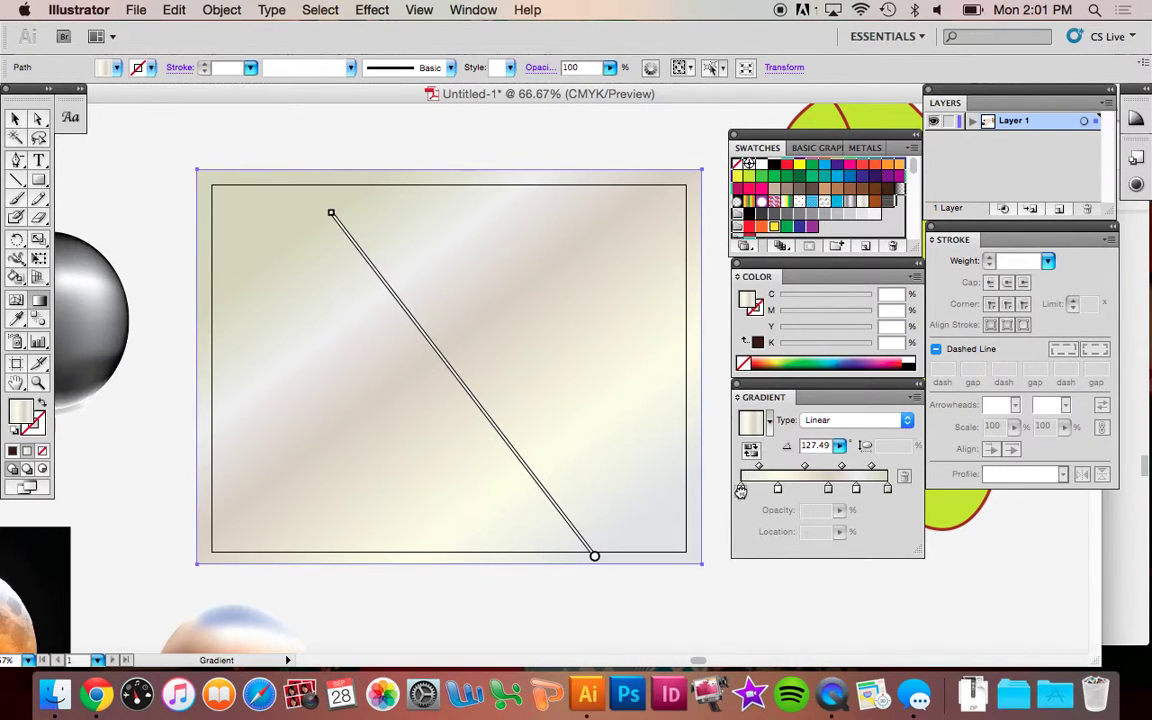
Recolour the gradient stops yellow, blue, orange-red and light orange from the swatches, and delete the remaining pale grey stop
drag(741, 490, 741, 489)
drag(837, 396, 778, 487)
drag(882, 161, 833, 491)
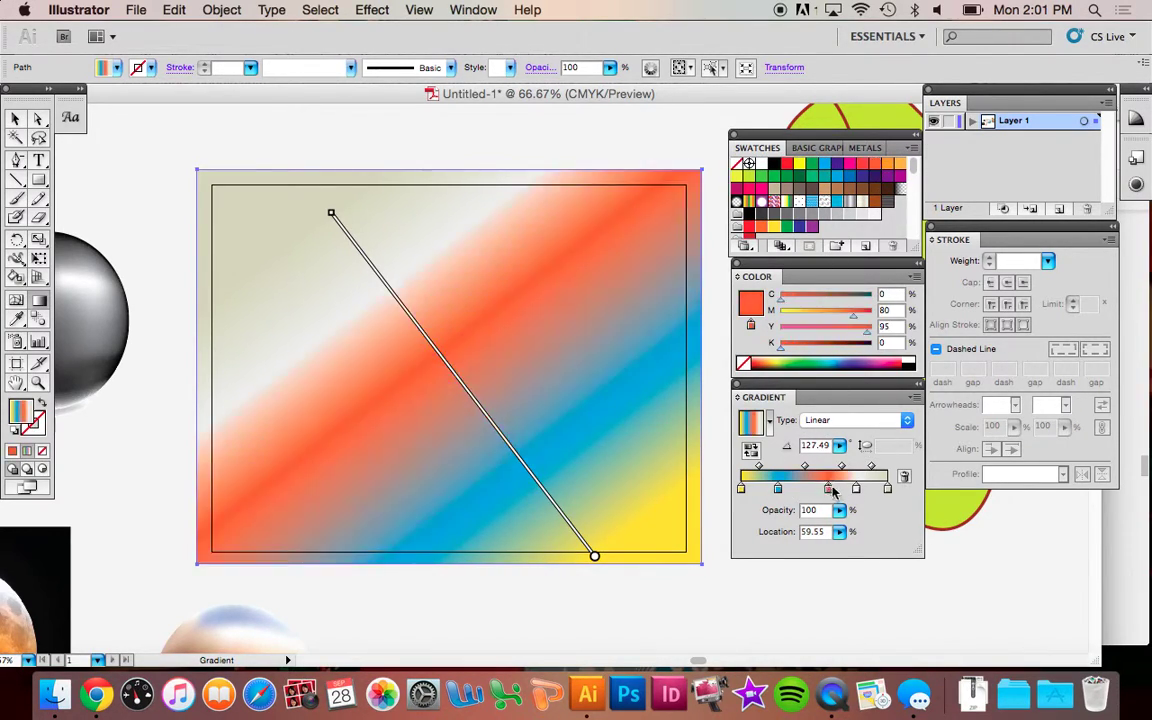
drag(806, 160, 888, 489)
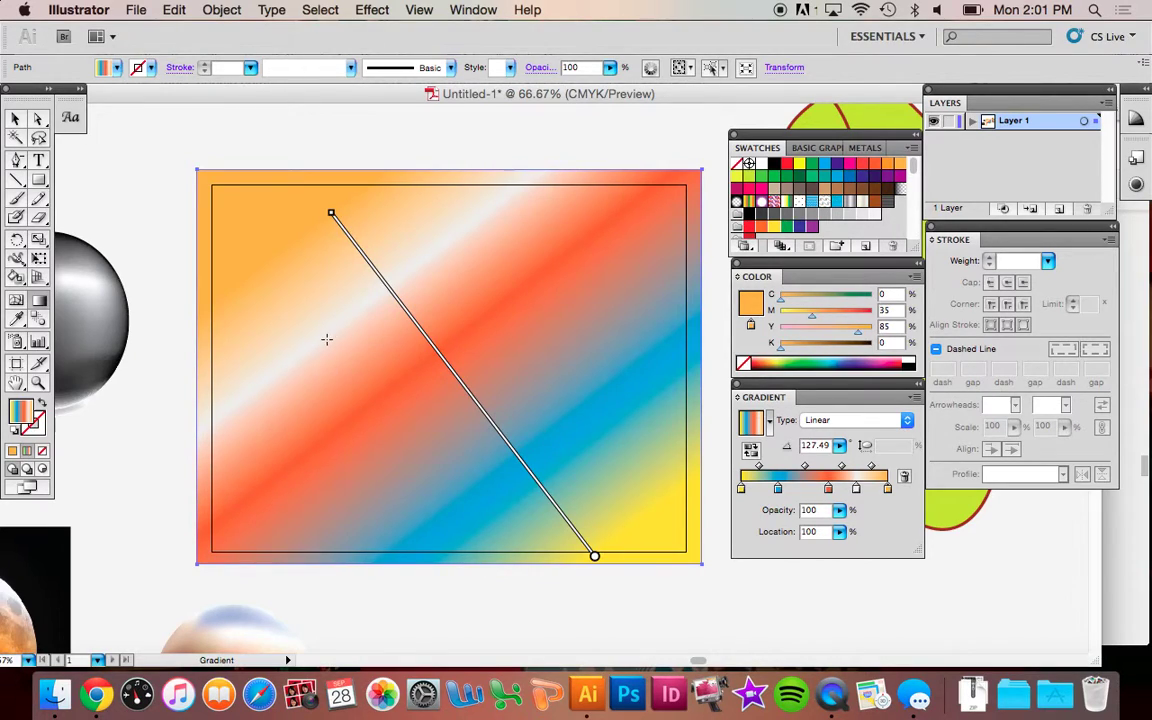
click(857, 489)
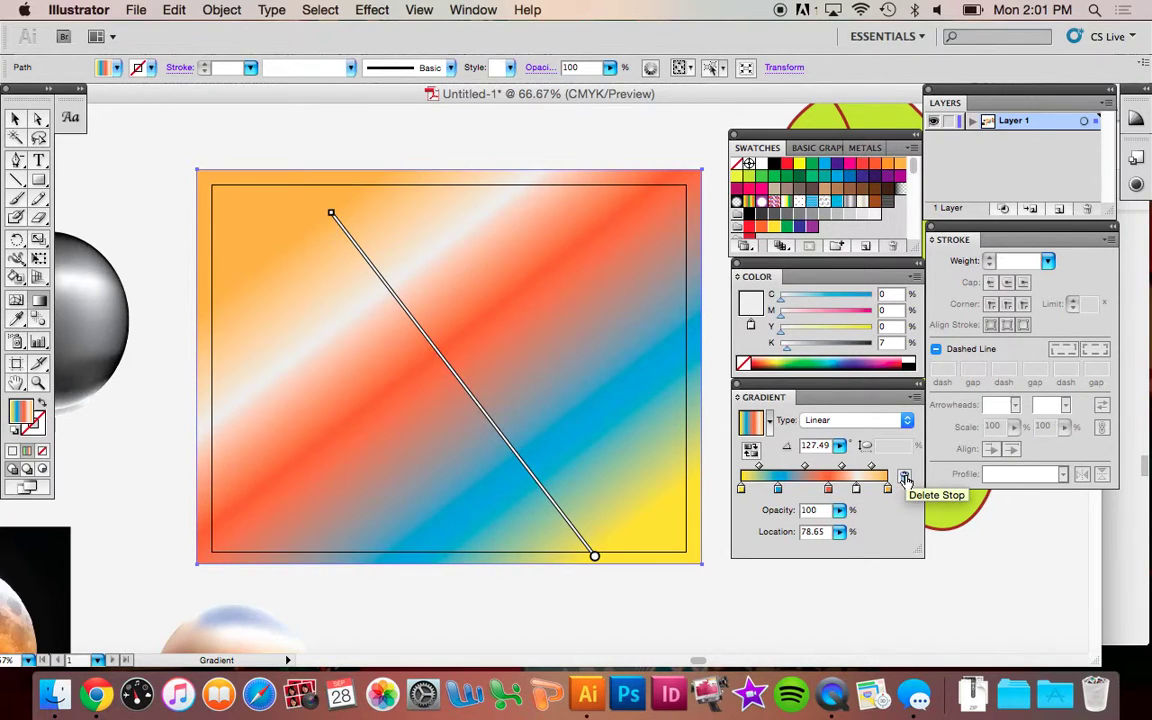
click(904, 478)
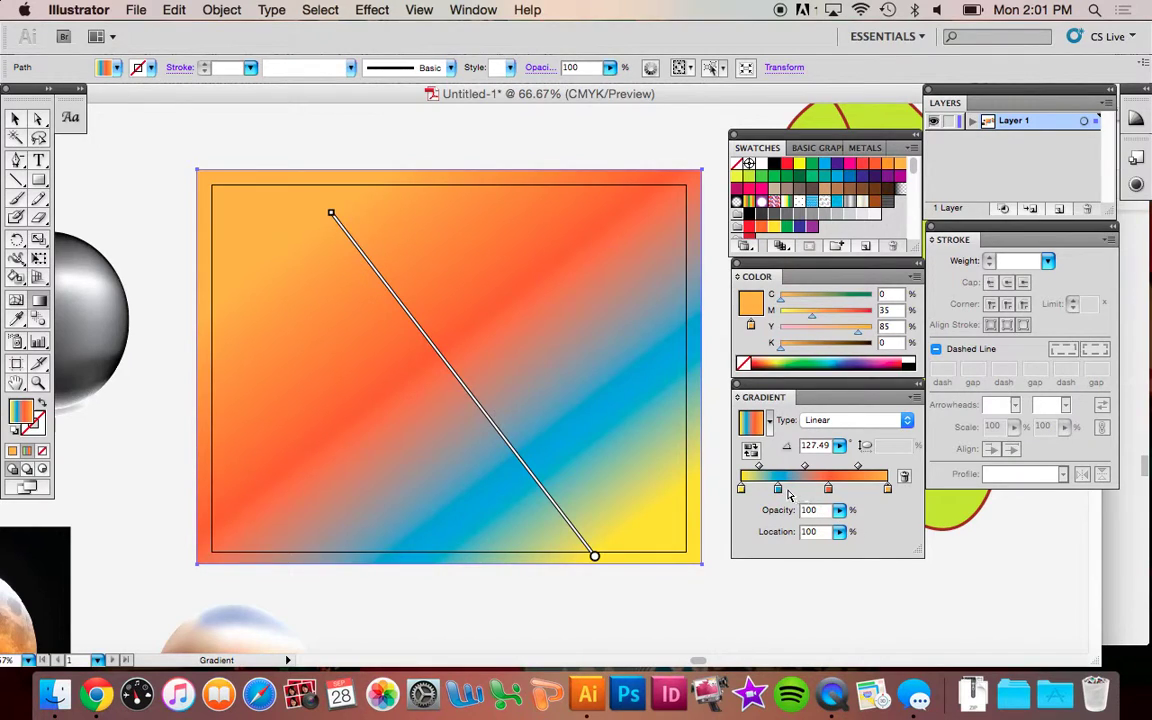
Reorder the gradient stops to orange-red, yellow, blue and light orange, and shift the midpoints to leave only a narrow blue band
drag(778, 490, 742, 490)
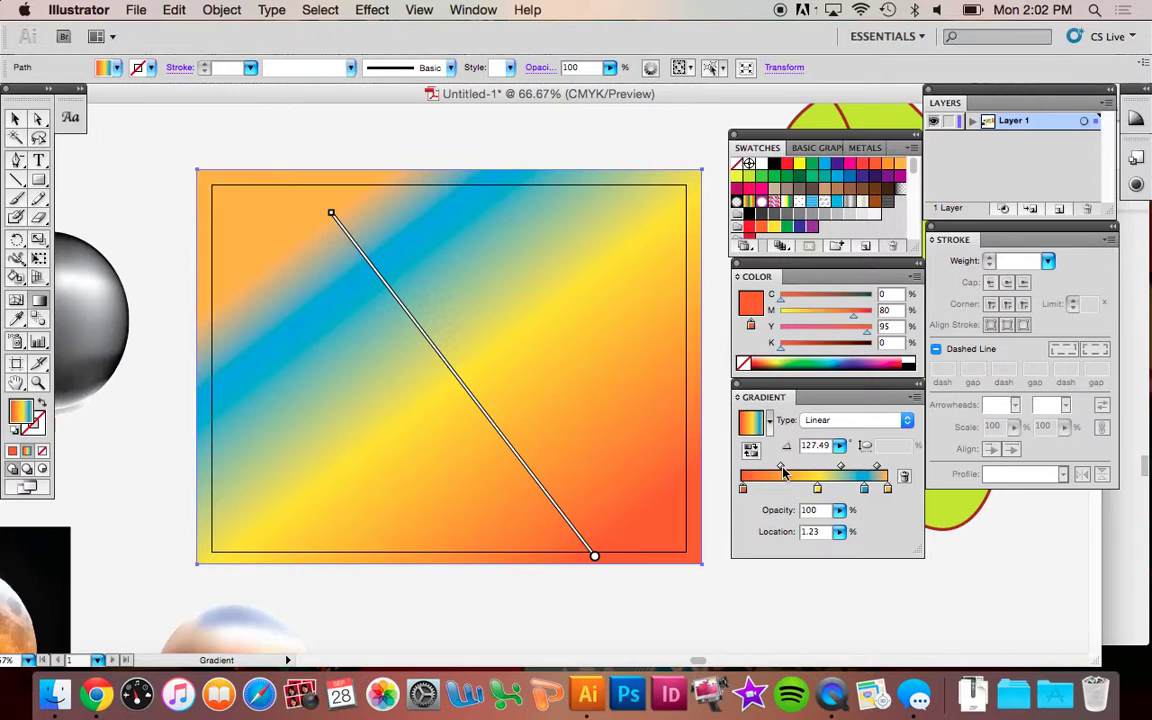
drag(784, 472, 810, 470)
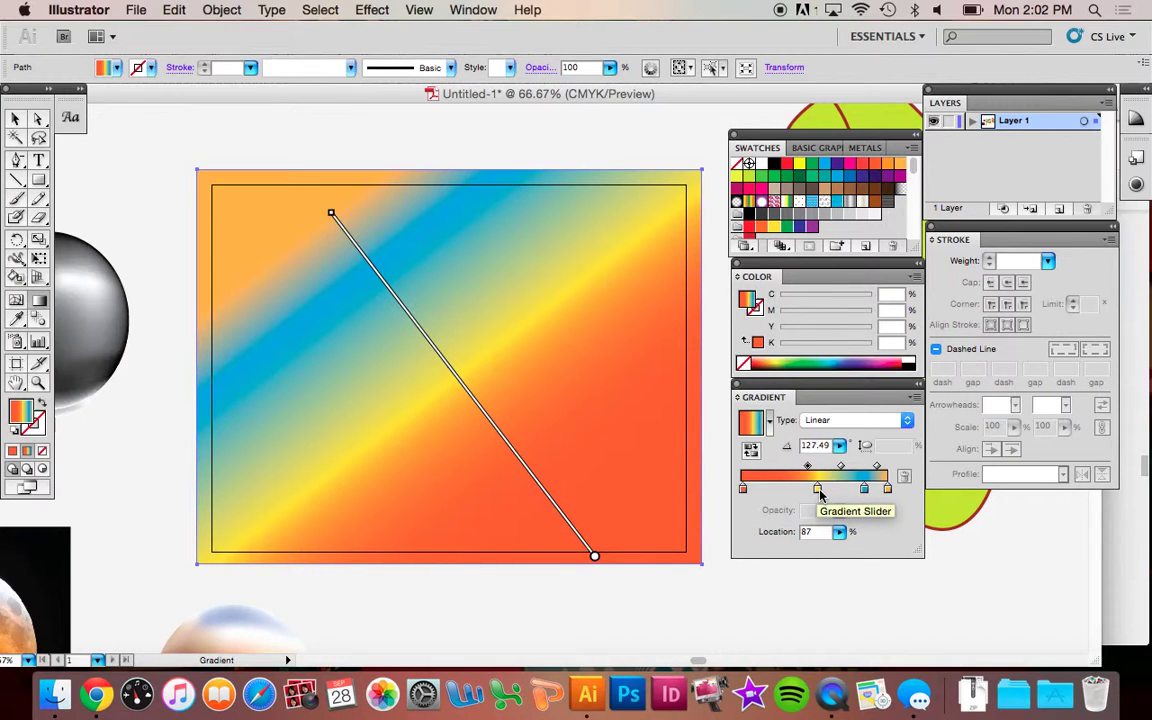
drag(840, 467, 824, 471)
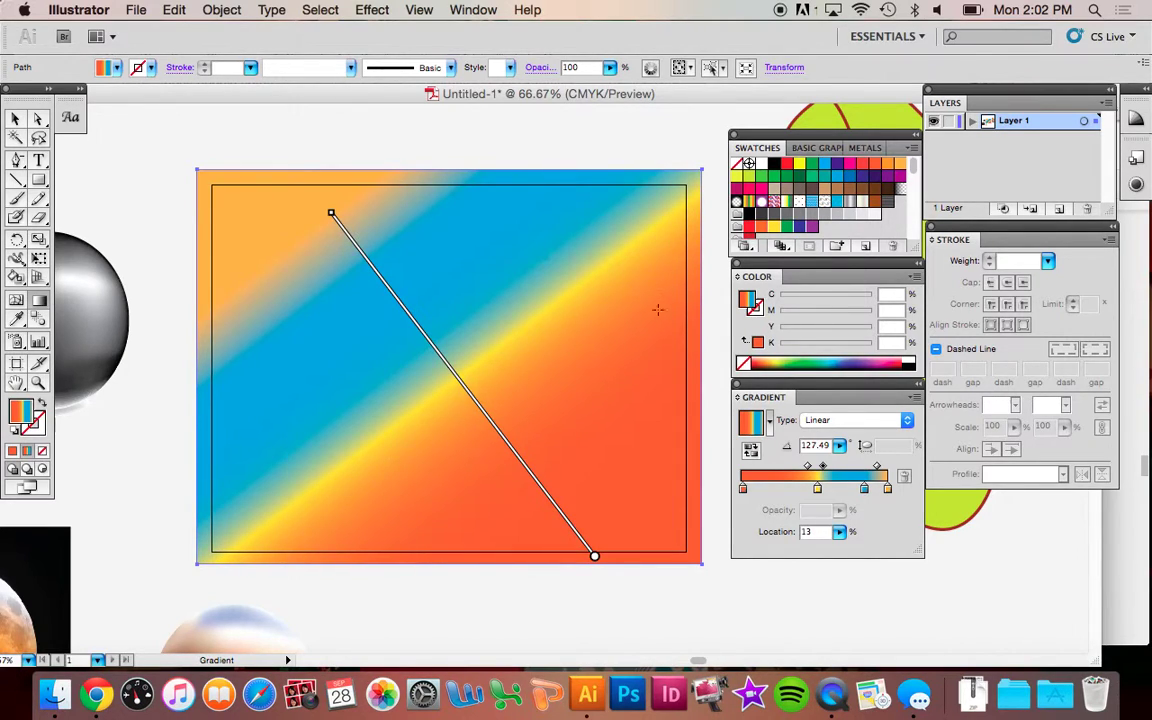
drag(822, 467, 783, 469)
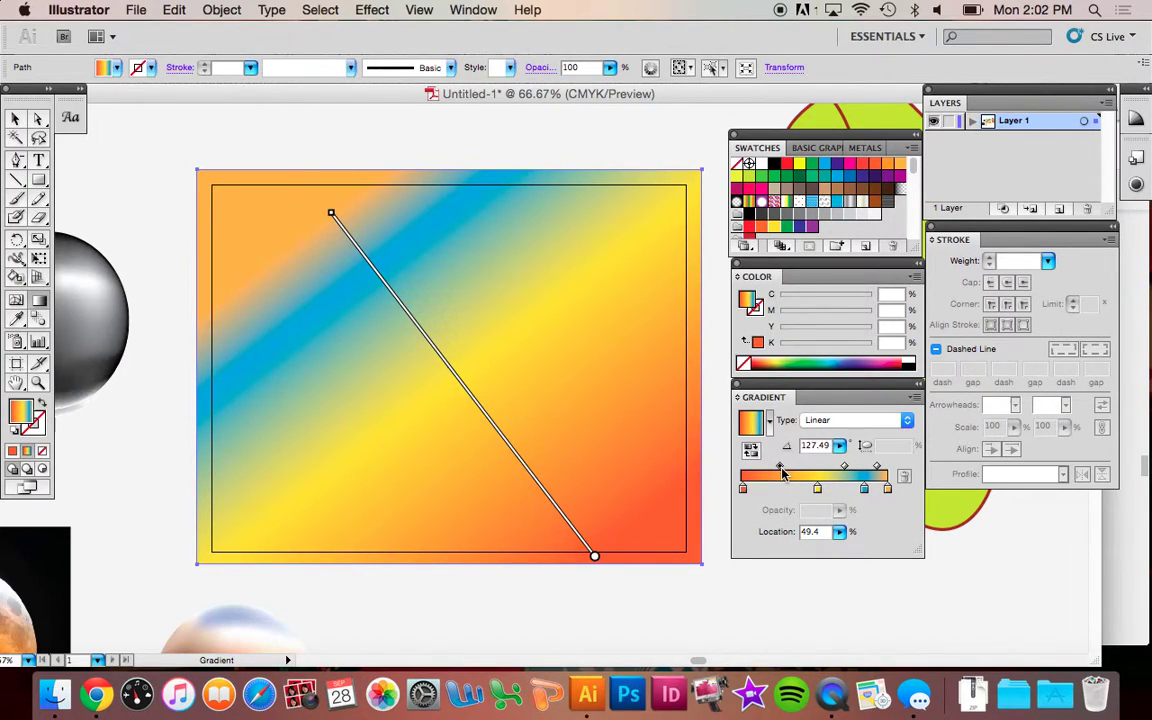
drag(845, 467, 862, 470)
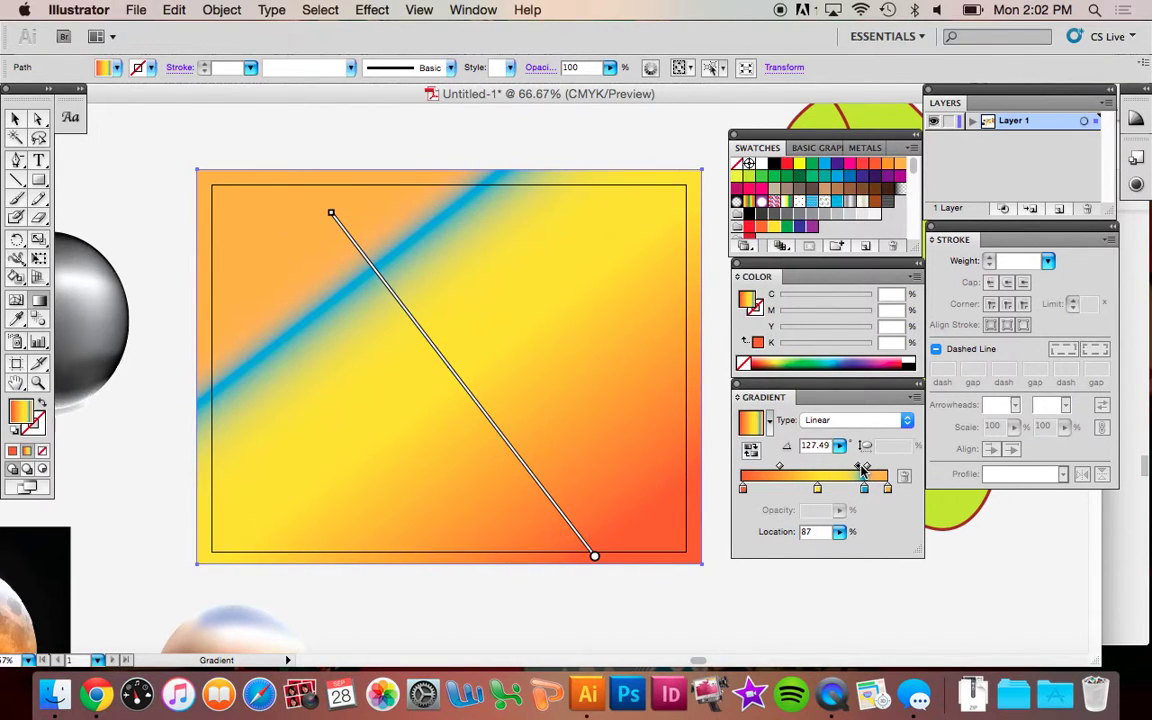
Adjust the yellow stop and the colour midpoints on the artwork's gradient bar to widen the blue band and shrink the orange-red area
mouse_move(452, 390)
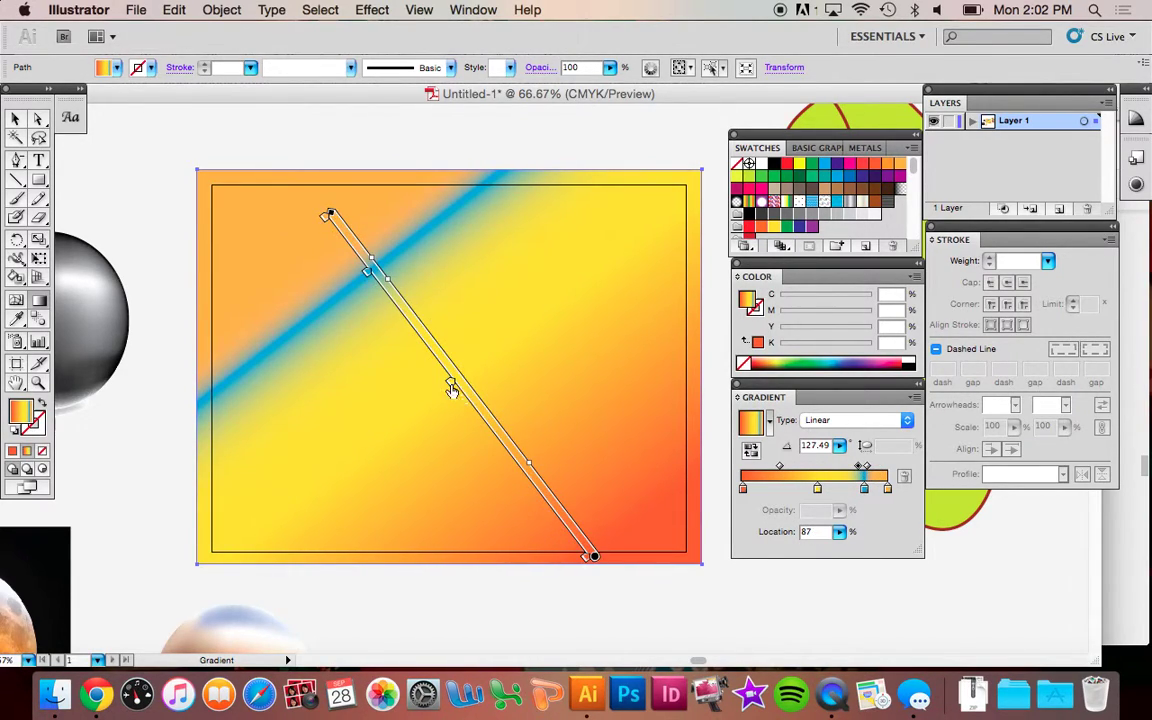
drag(452, 388, 378, 287)
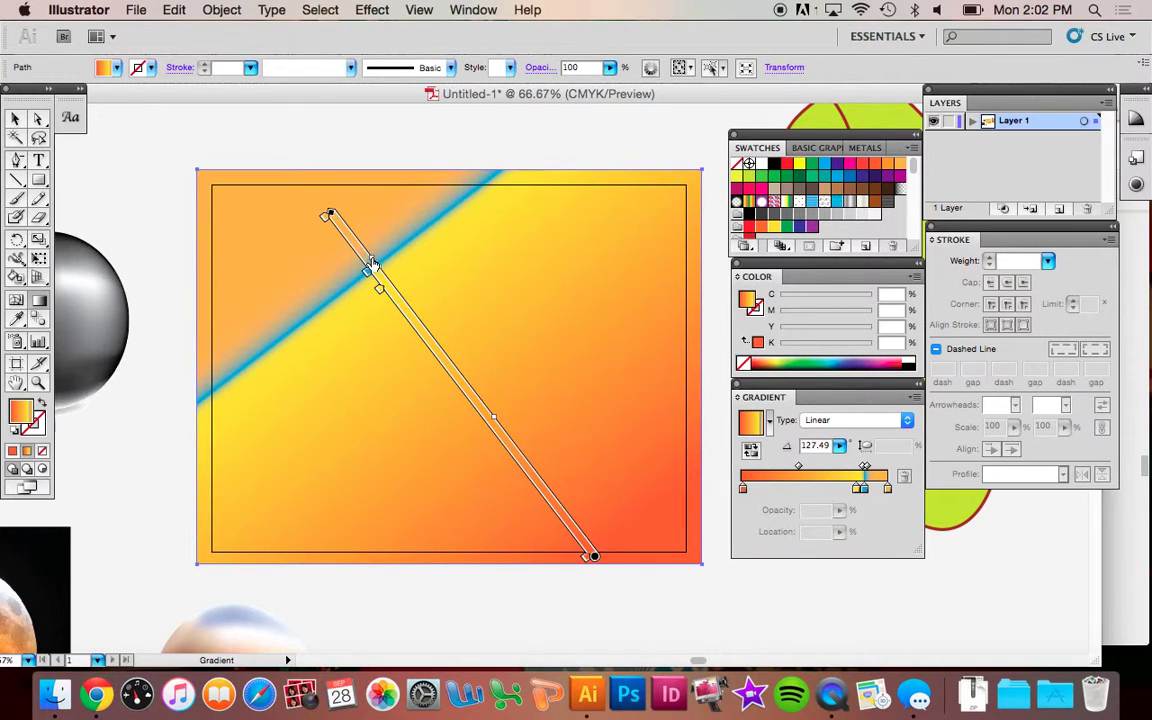
mouse_move(355, 240)
mouse_down()
mouse_move(386, 270)
mouse_move(410, 330)
mouse_move(360, 266)
mouse_up()
mouse_move(478, 405)
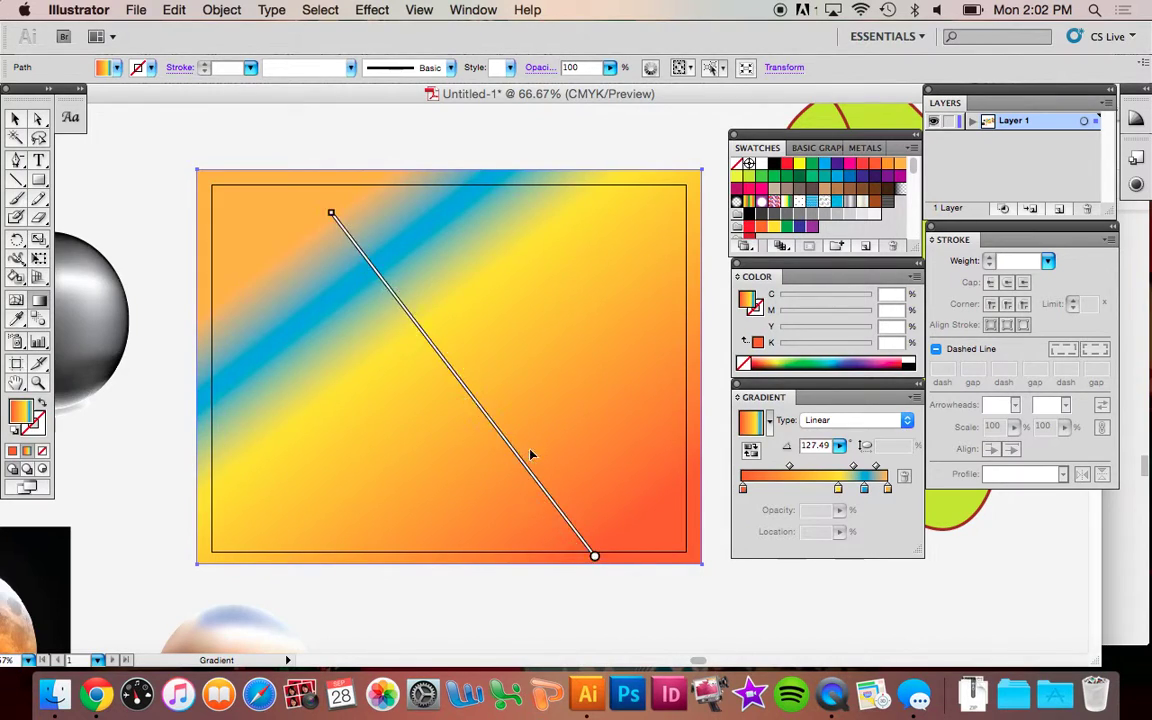
mouse_move(511, 445)
mouse_down()
mouse_move(573, 528)
mouse_move(546, 494)
mouse_up()
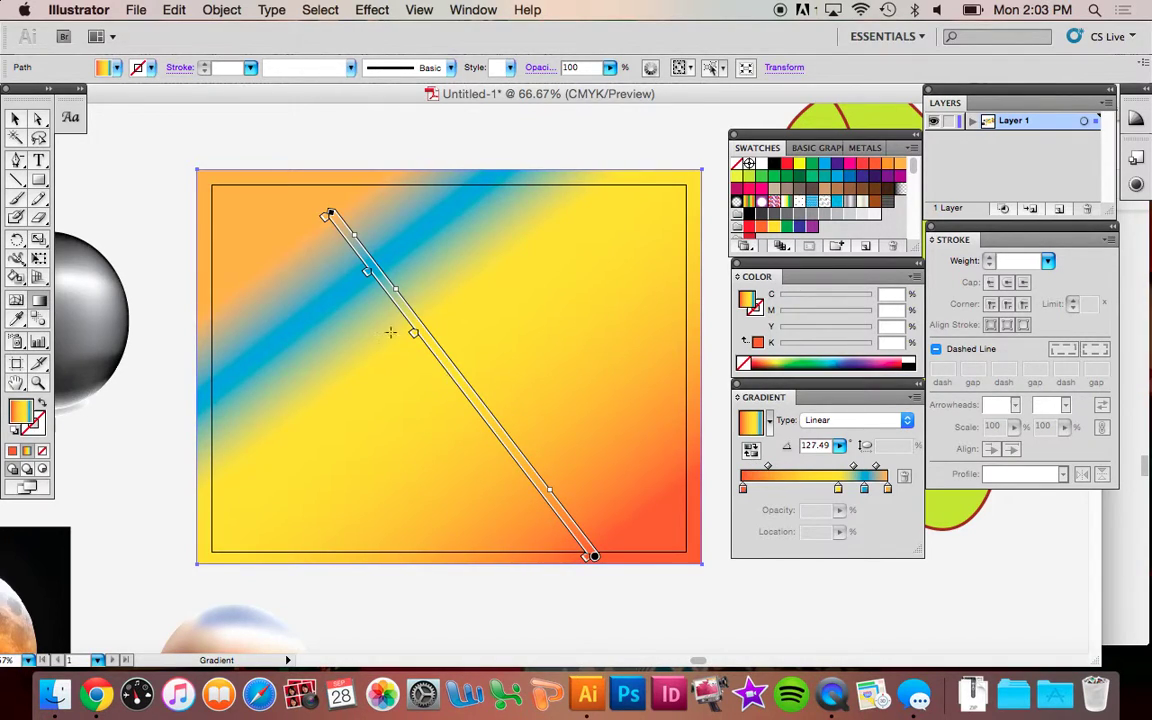
Slide the whole linear gradient across the rectangle with the Gradient tool, keeping its angle, and leave it shifted toward the upper-left corner
click(16, 118)
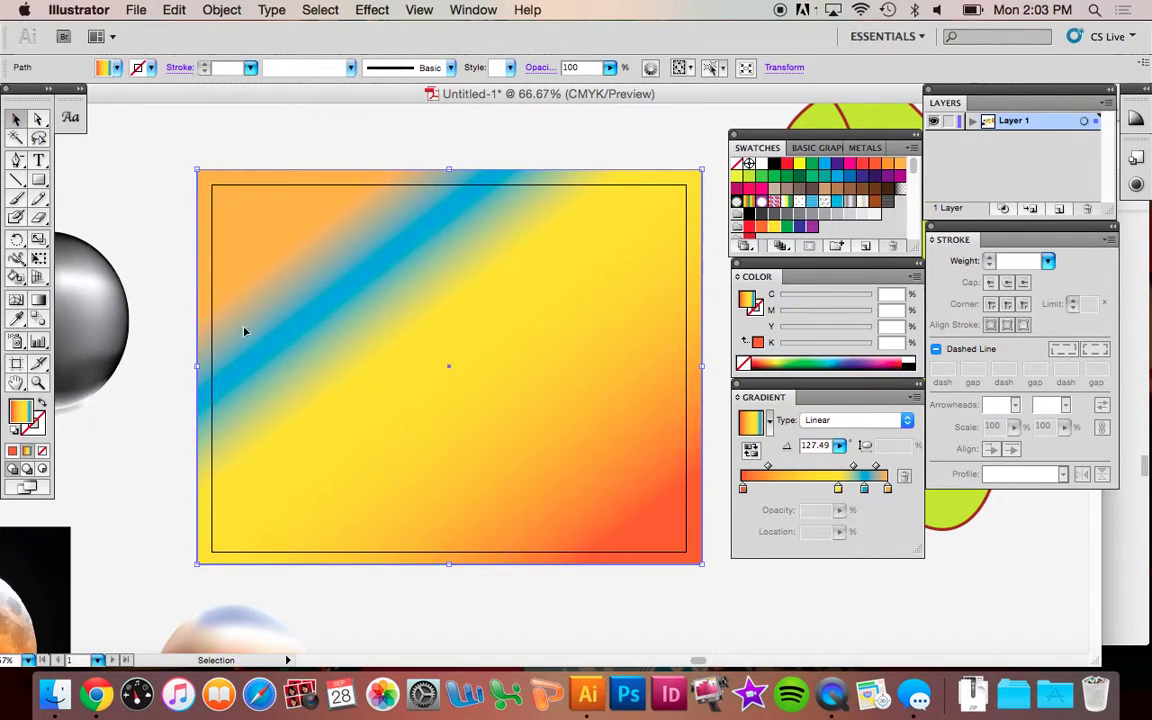
click(16, 300)
click(37, 302)
mouse_move(460, 378)
mouse_down()
mouse_move(481, 329)
mouse_move(571, 290)
mouse_move(465, 381)
mouse_move(360, 296)
mouse_move(378, 280)
mouse_move(334, 252)
mouse_move(393, 291)
mouse_move(459, 380)
mouse_up()
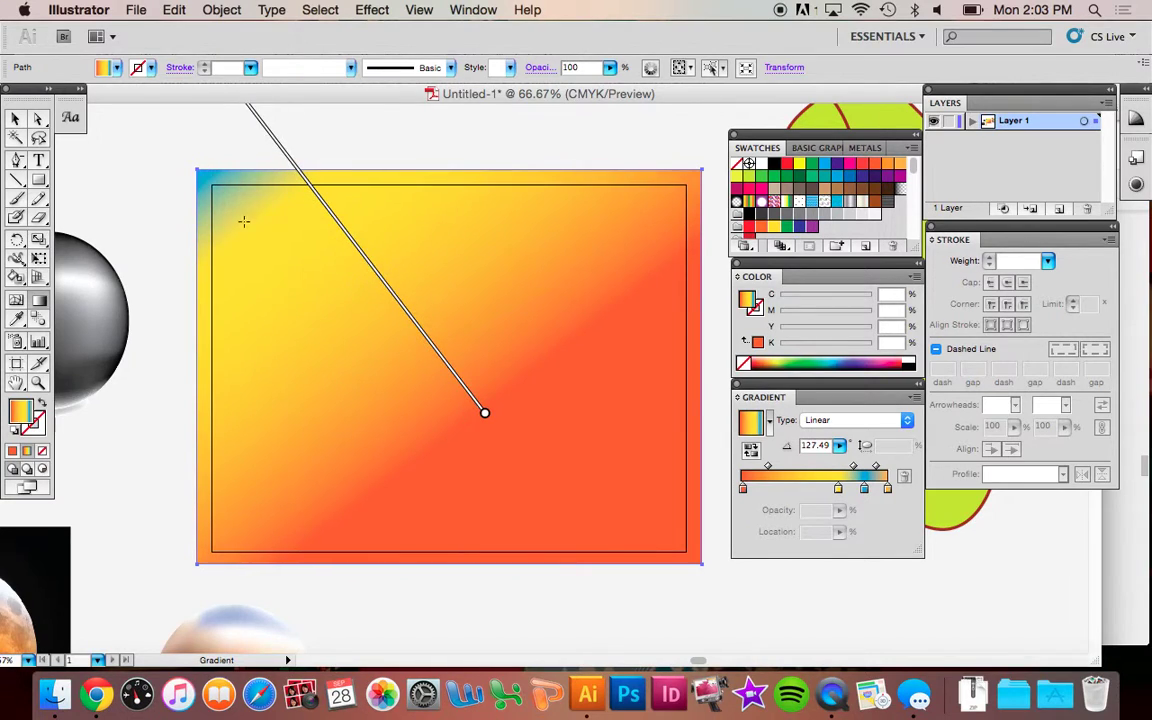
mouse_move(390, 290)
drag(378, 274, 392, 291)
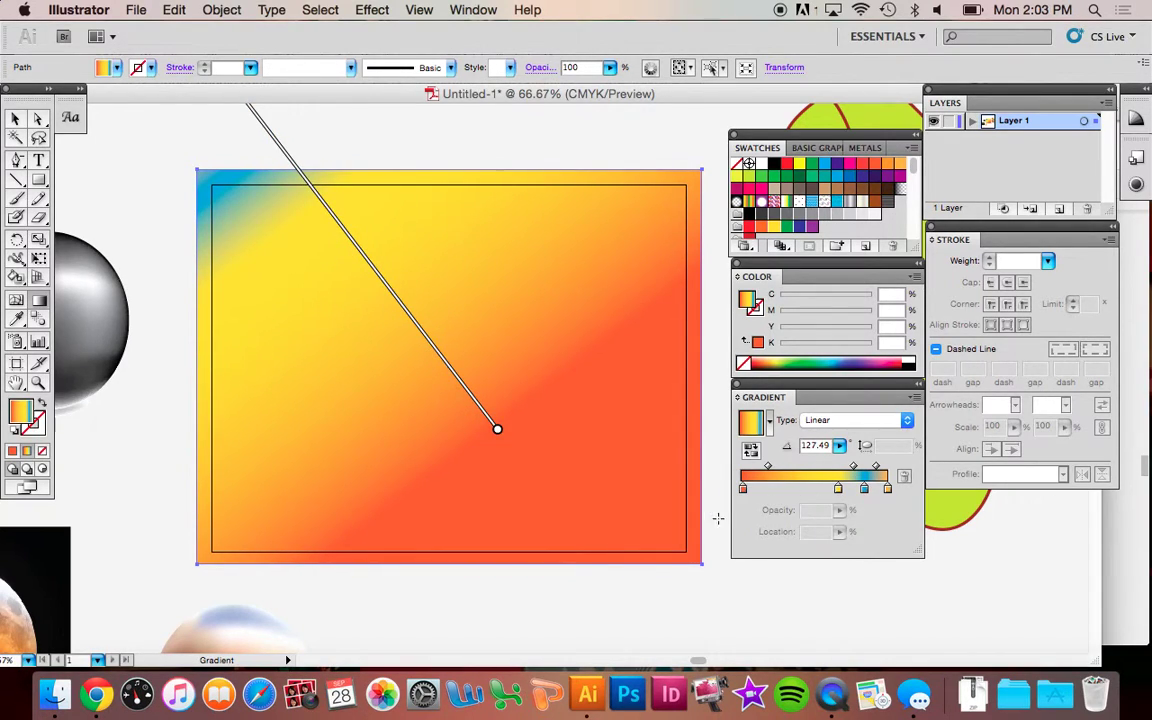
mouse_move(432, 330)
drag(418, 326, 685, 660)
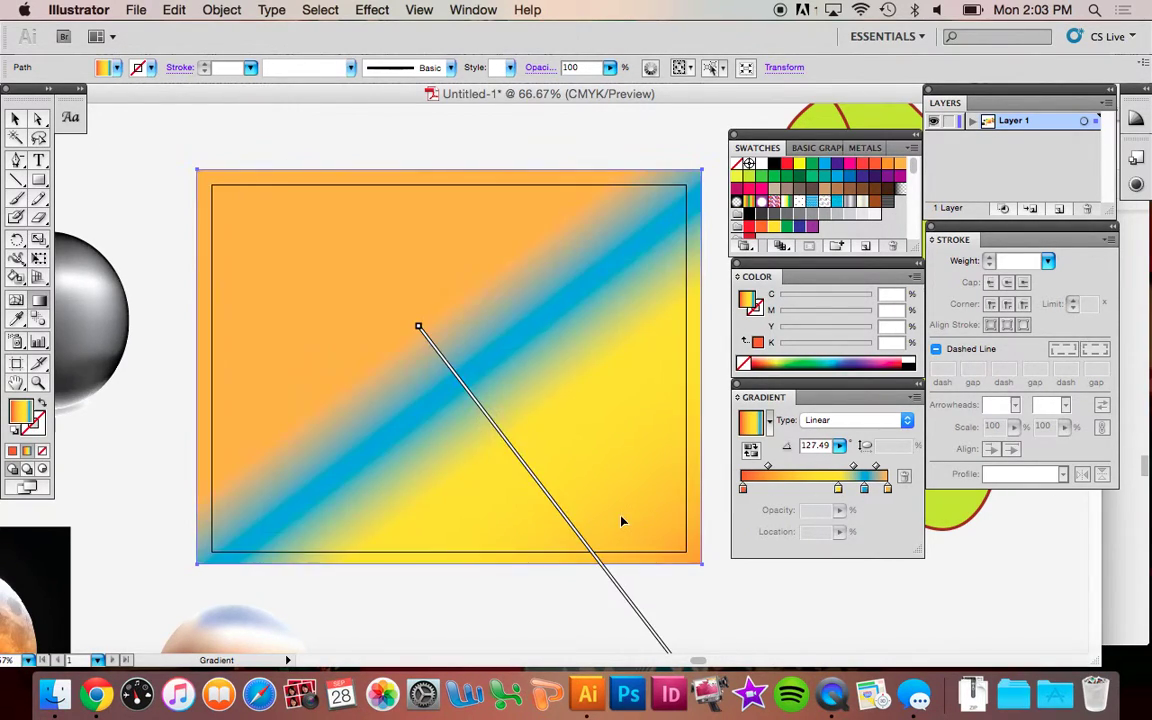
drag(336, 219, 598, 562)
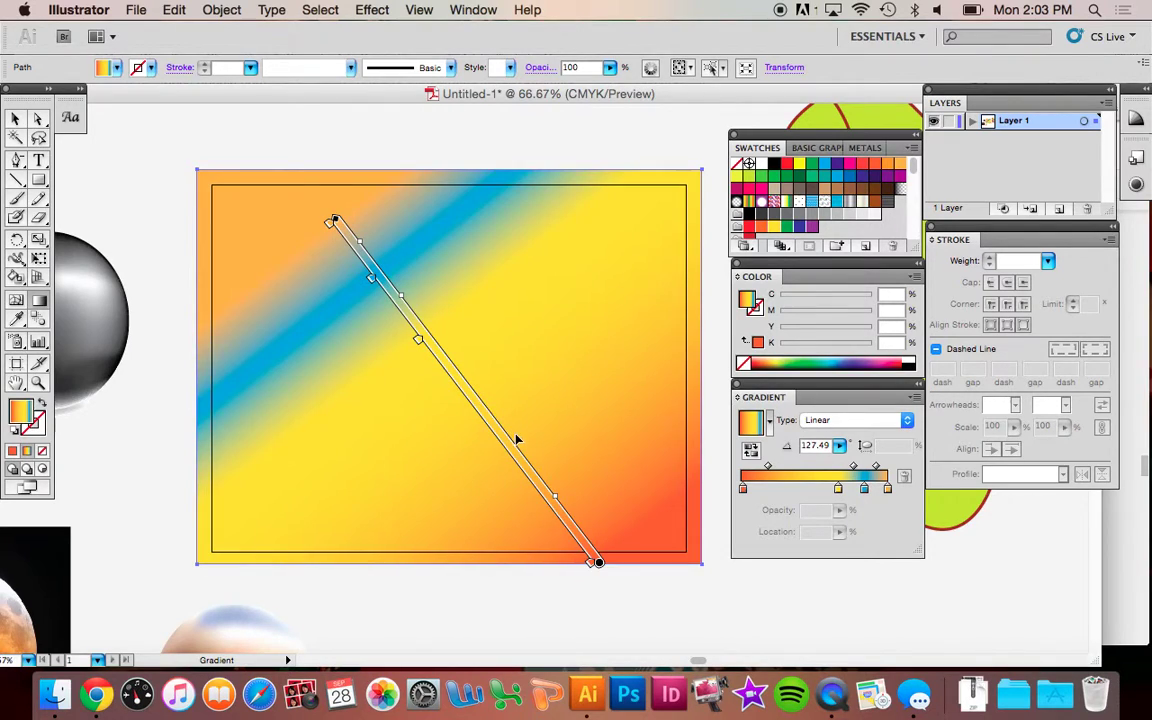
mouse_move(515, 456)
mouse_down()
mouse_move(503, 402)
mouse_move(471, 397)
mouse_up()
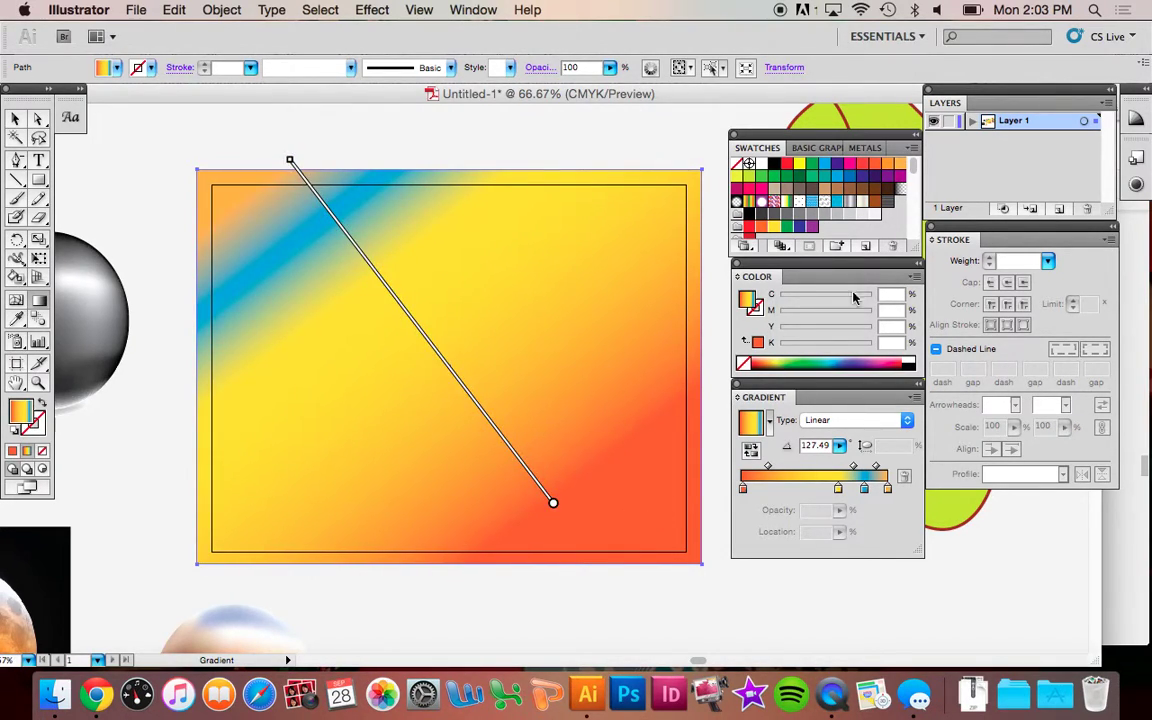
Change the gradient type to Radial, angle it at about 38.7° and centre it on the rectangle
click(862, 424)
click(850, 408)
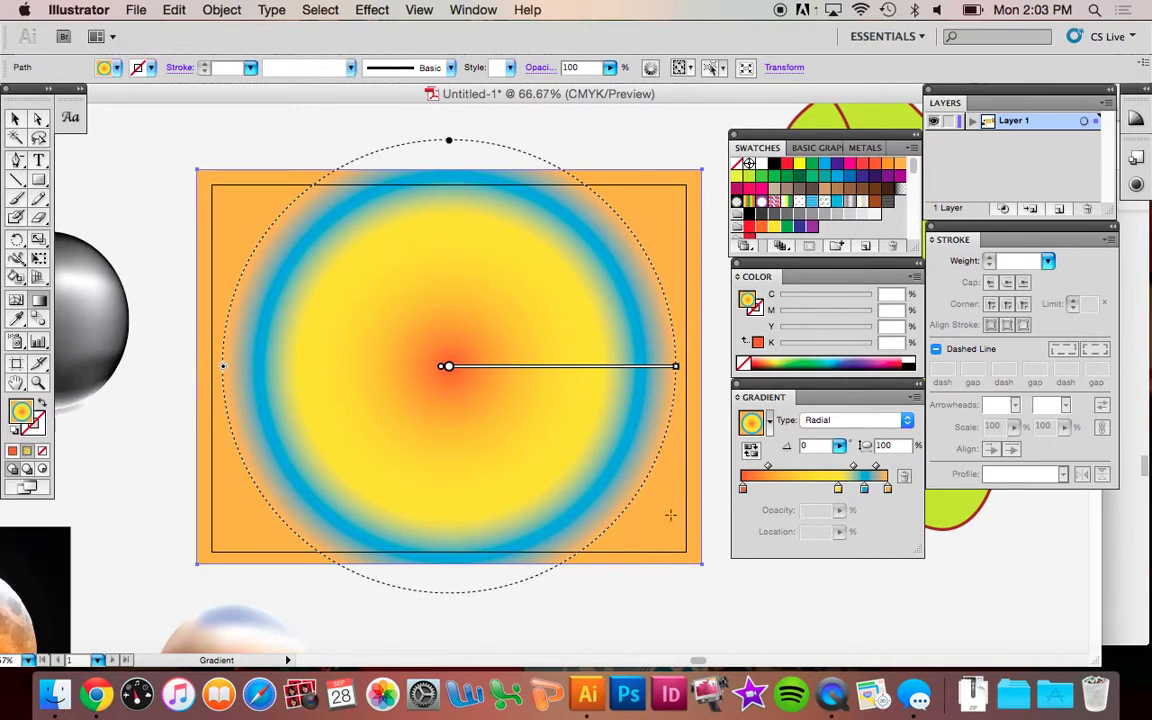
mouse_move(410, 402)
mouse_down()
mouse_move(635, 244)
mouse_move(710, 168)
mouse_move(594, 261)
mouse_up()
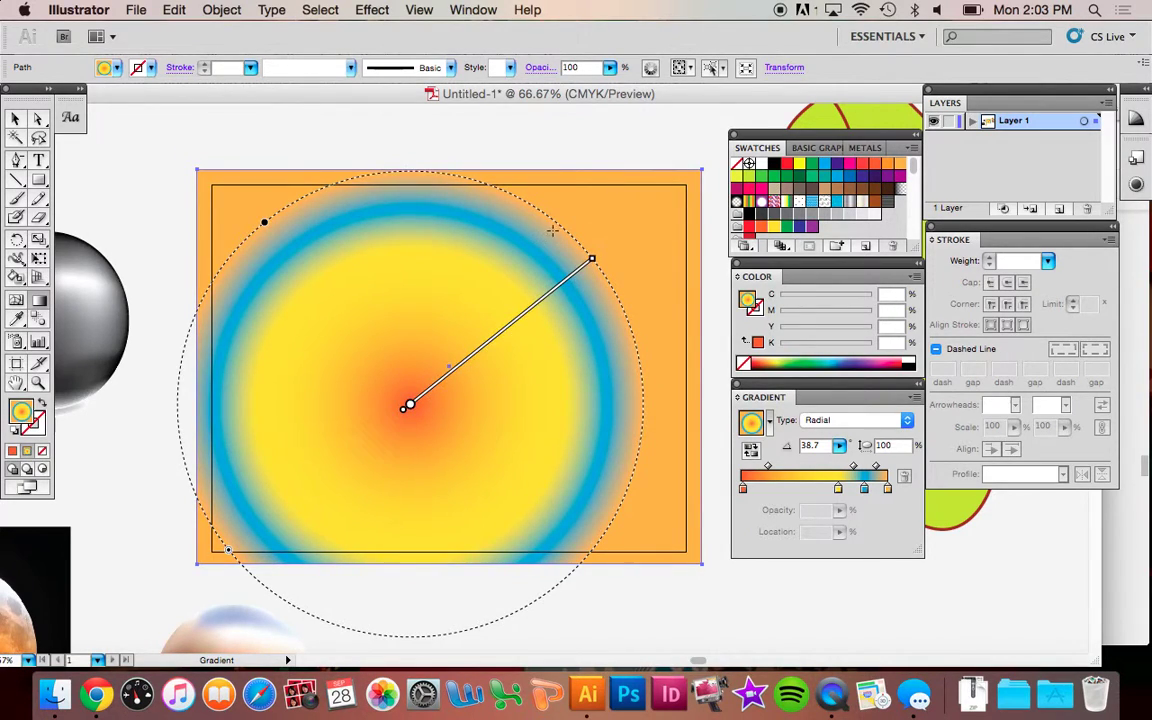
drag(528, 310, 712, 206)
mouse_move(587, 299)
mouse_down()
mouse_move(687, 238)
mouse_move(404, 365)
mouse_move(458, 342)
mouse_move(444, 369)
mouse_up()
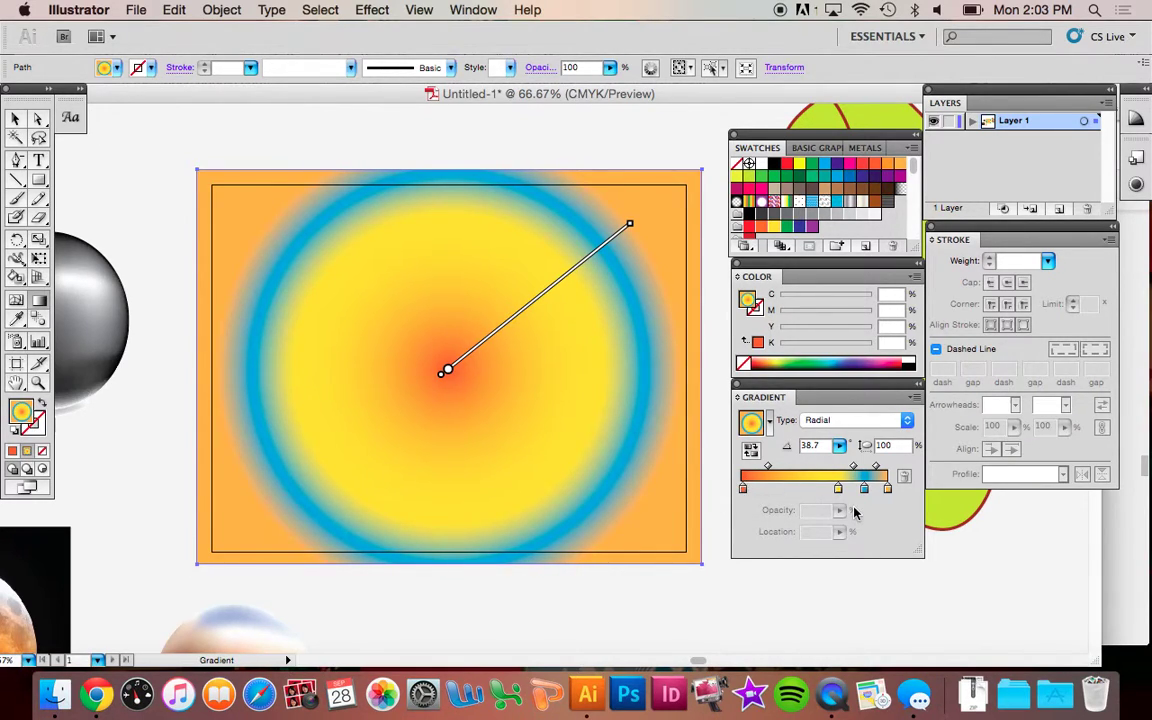
Reverse the radial gradient back and forth, leaving the light orange and blue at the centre and orange-red at the outer edge
click(752, 451)
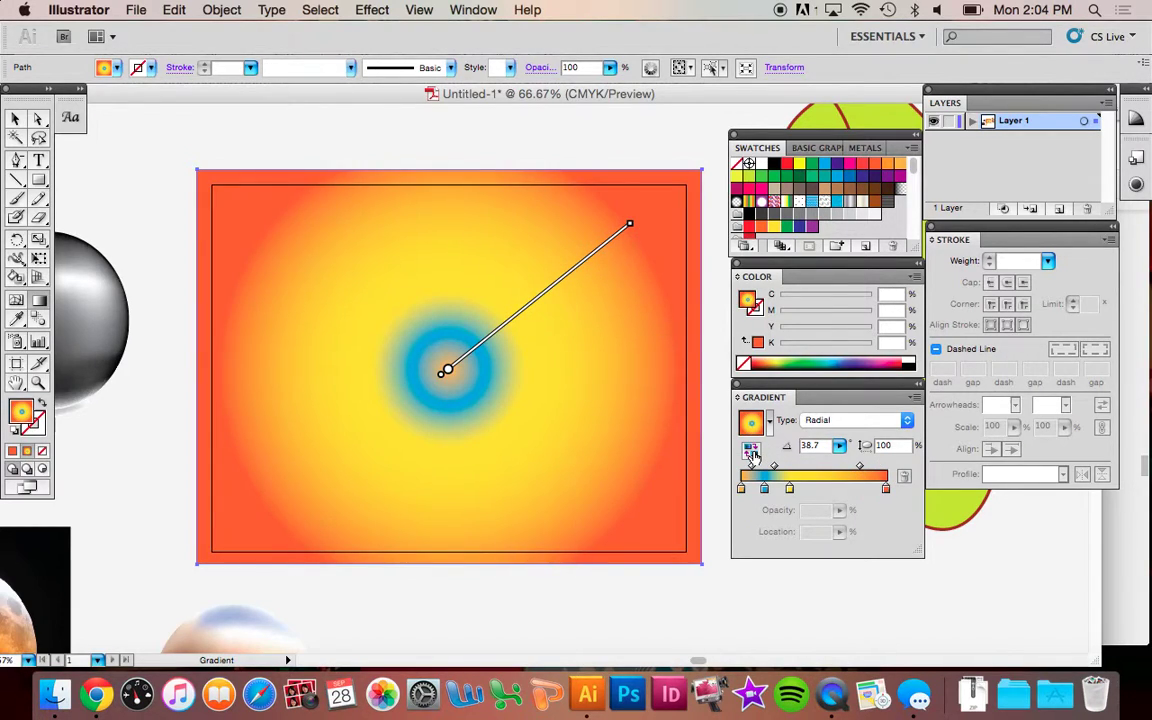
click(753, 452)
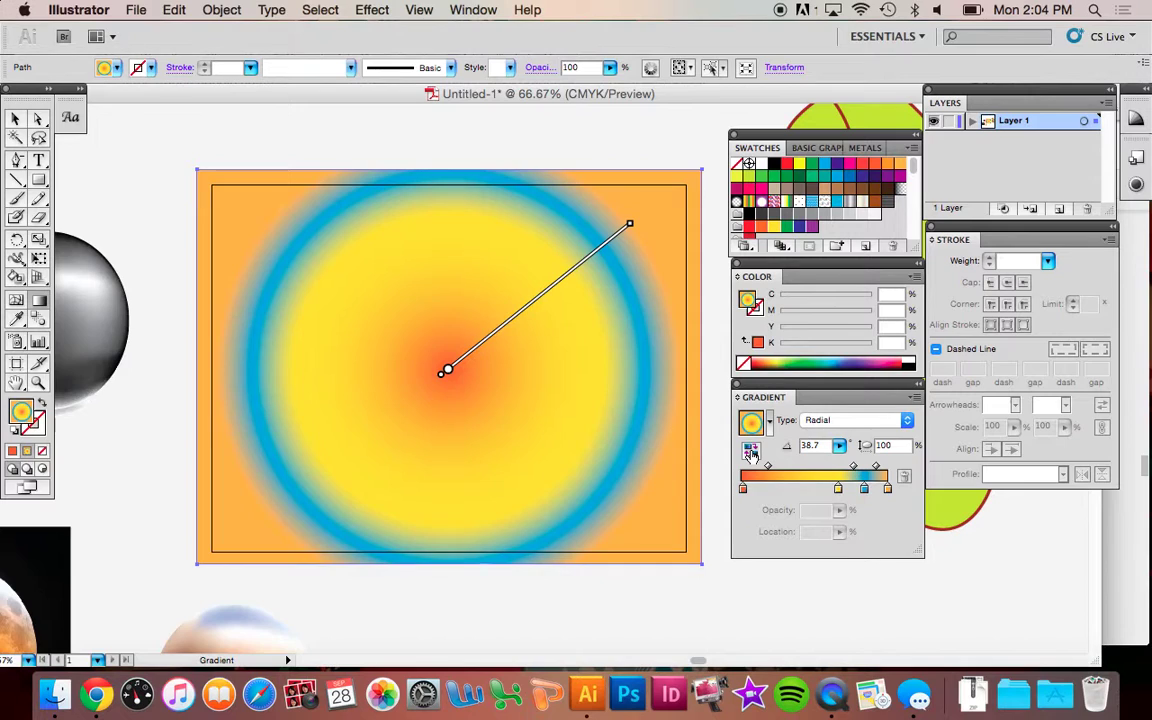
click(752, 452)
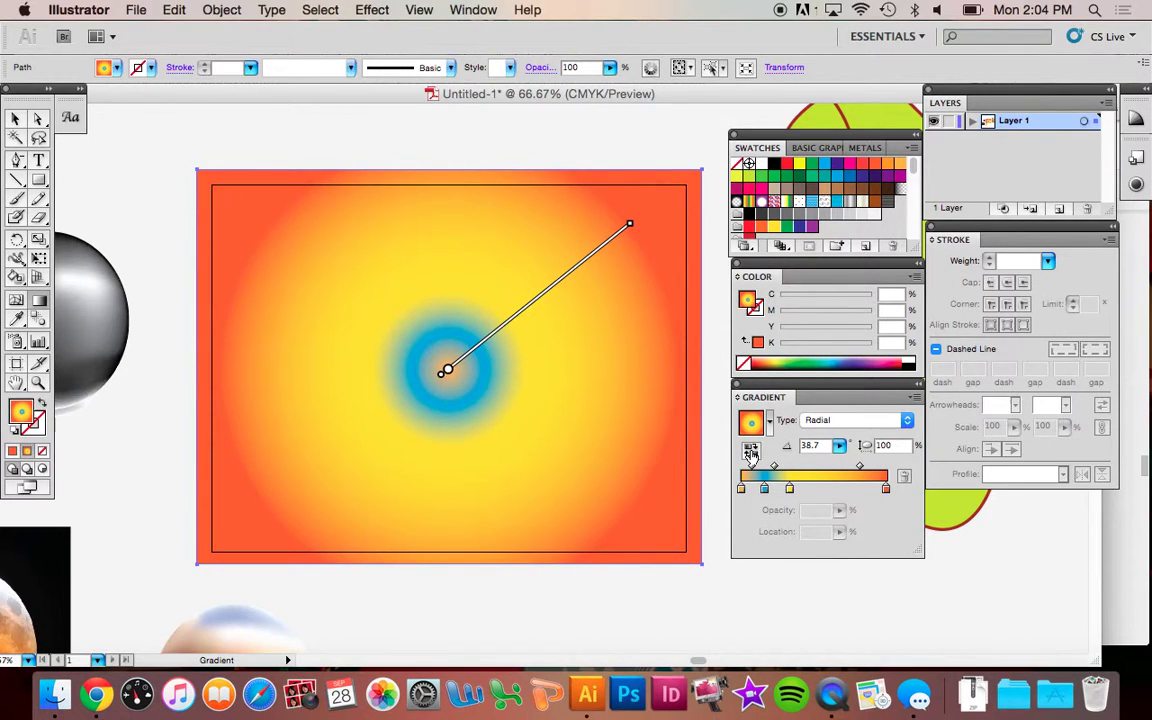
click(751, 452)
click(751, 452)
Browse the saved gradients, save the current radial gradient as a new swatch, and check for it in the gradient list
click(768, 423)
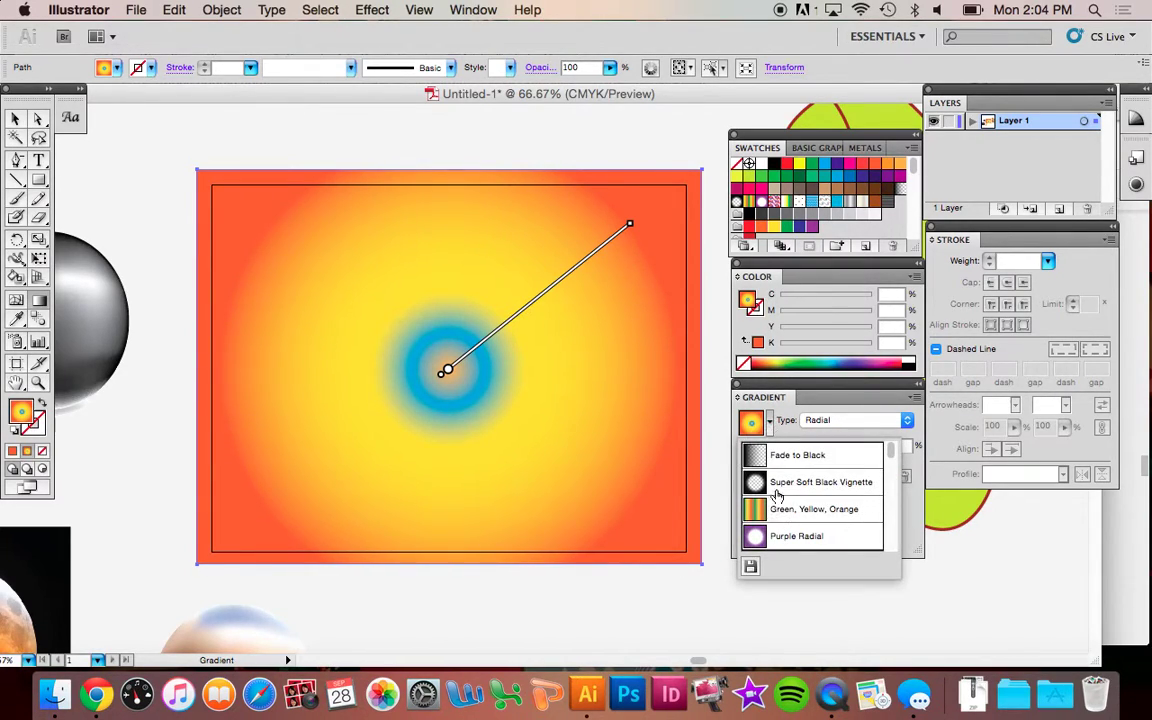
drag(887, 452, 896, 556)
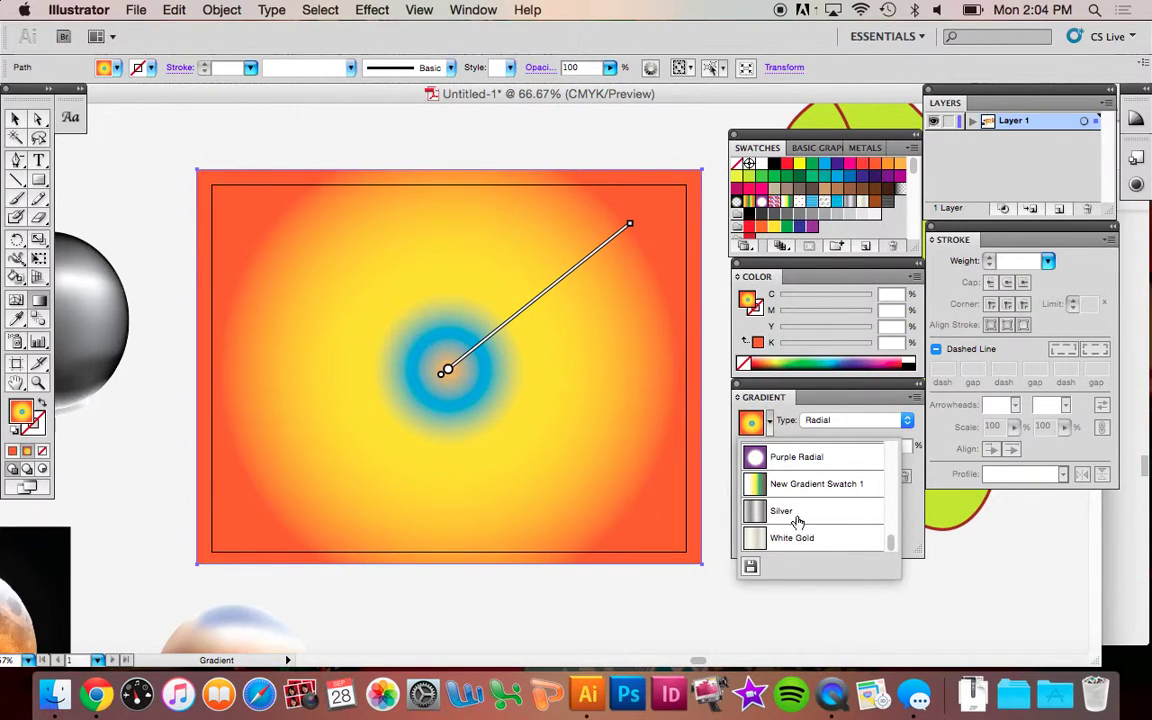
scroll(884, 542, up, 3)
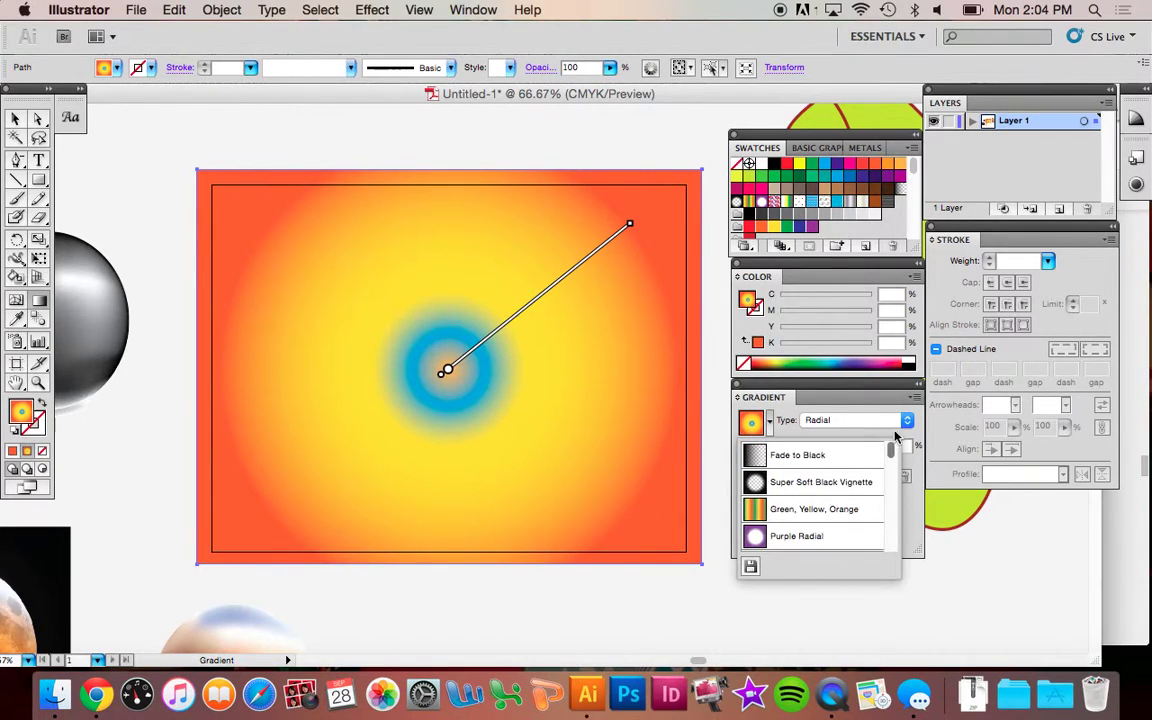
click(752, 569)
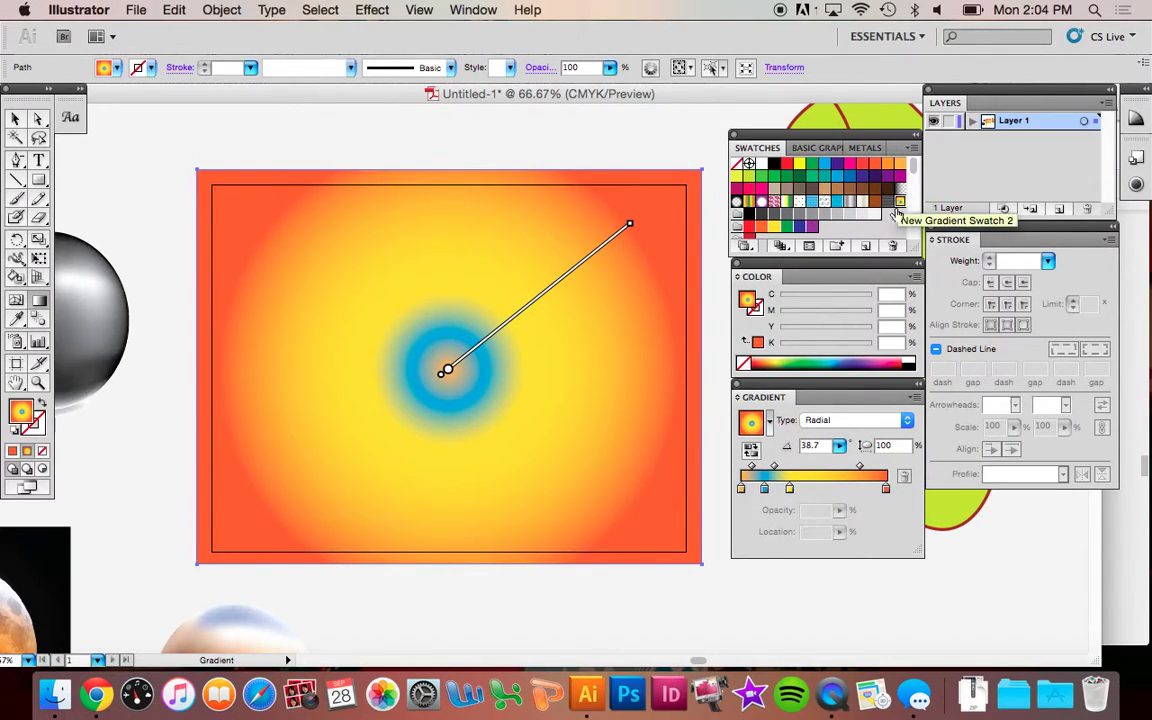
click(769, 420)
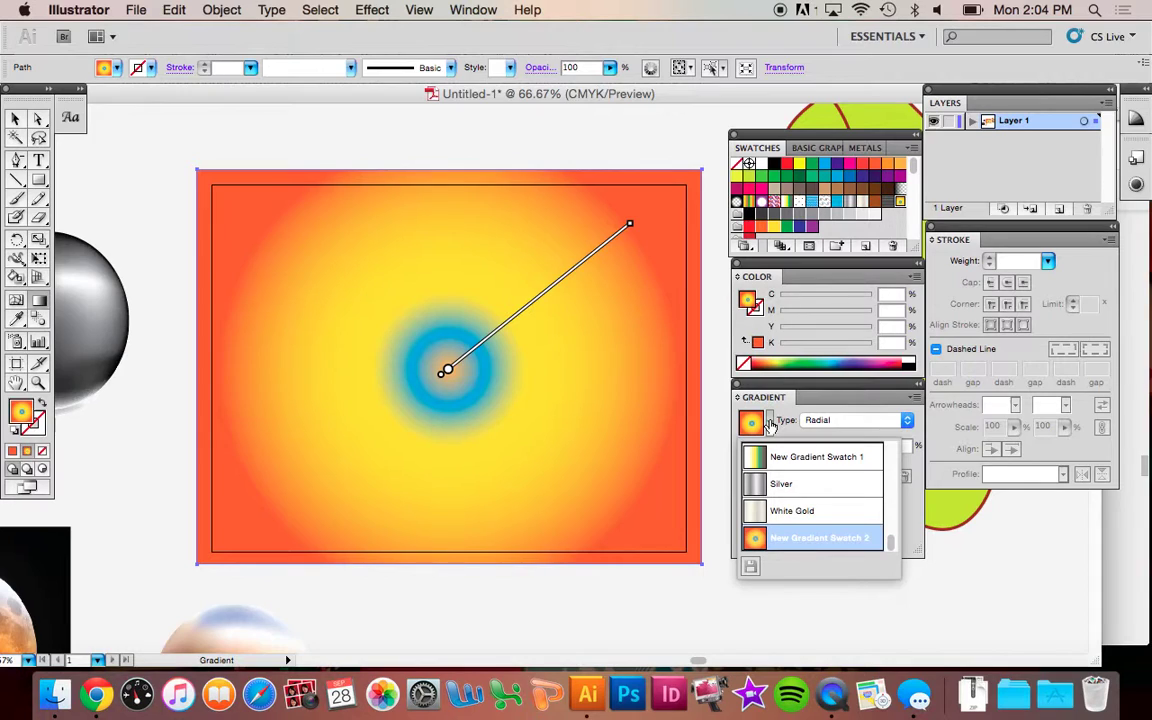
click(728, 368)
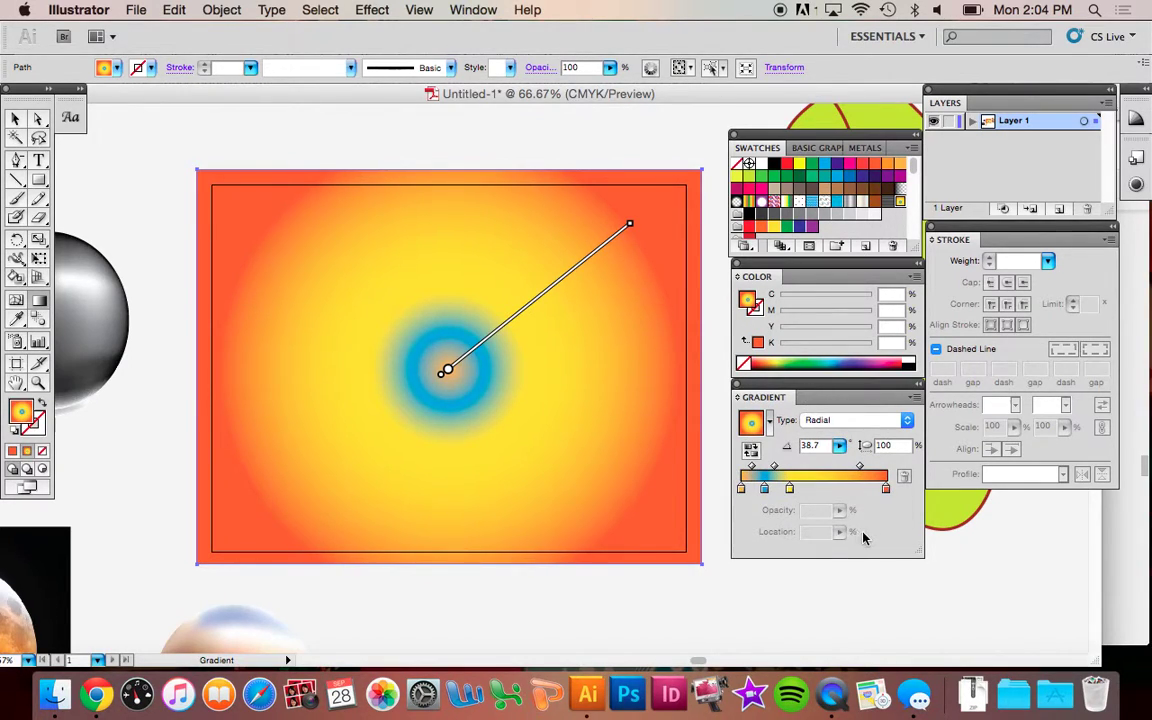